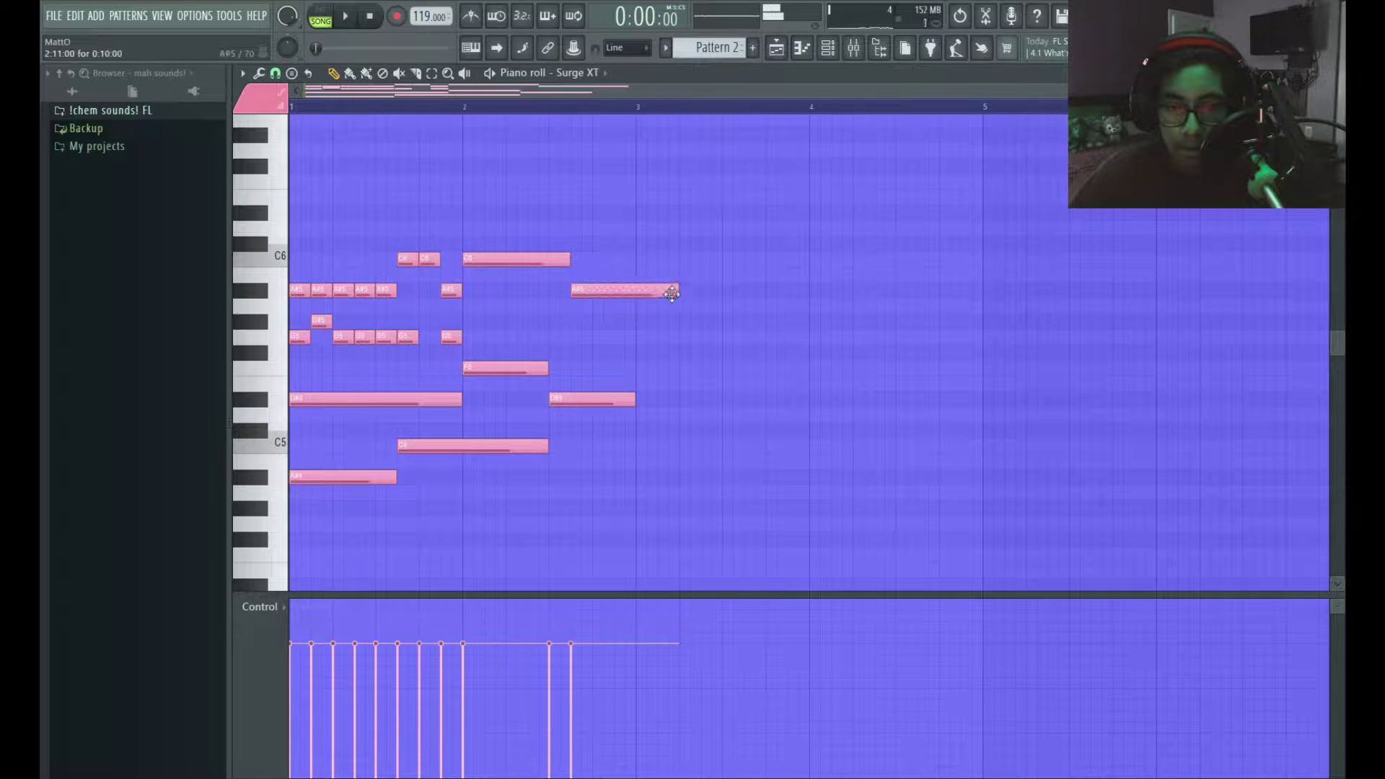
Shorten the last A#5 note to end at bar 3, and add G#5 and G5 notes to the bar 2 chords
left_click_drag(671, 293, 635, 291)
key("space")
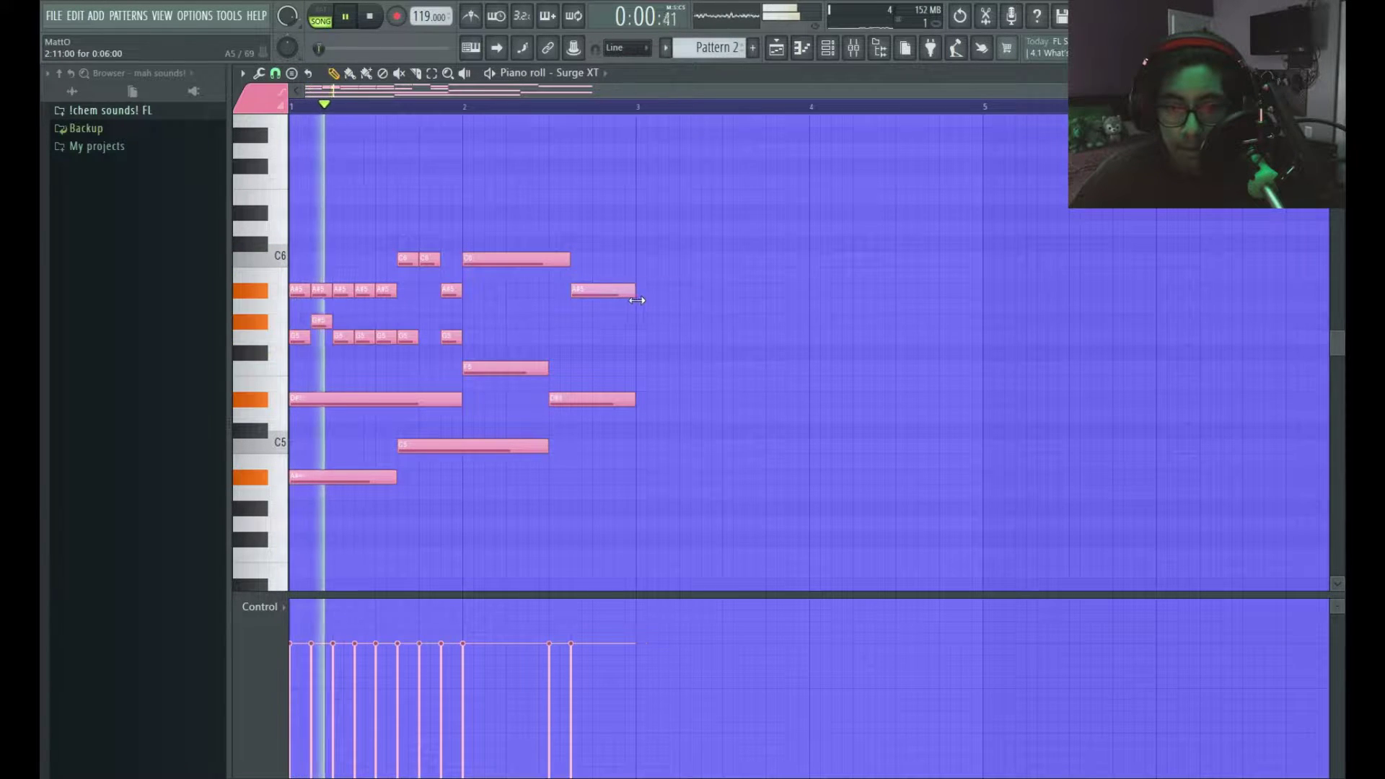
left_click(532, 326)
left_click(587, 334)
scroll(613, 323, "up", 3)
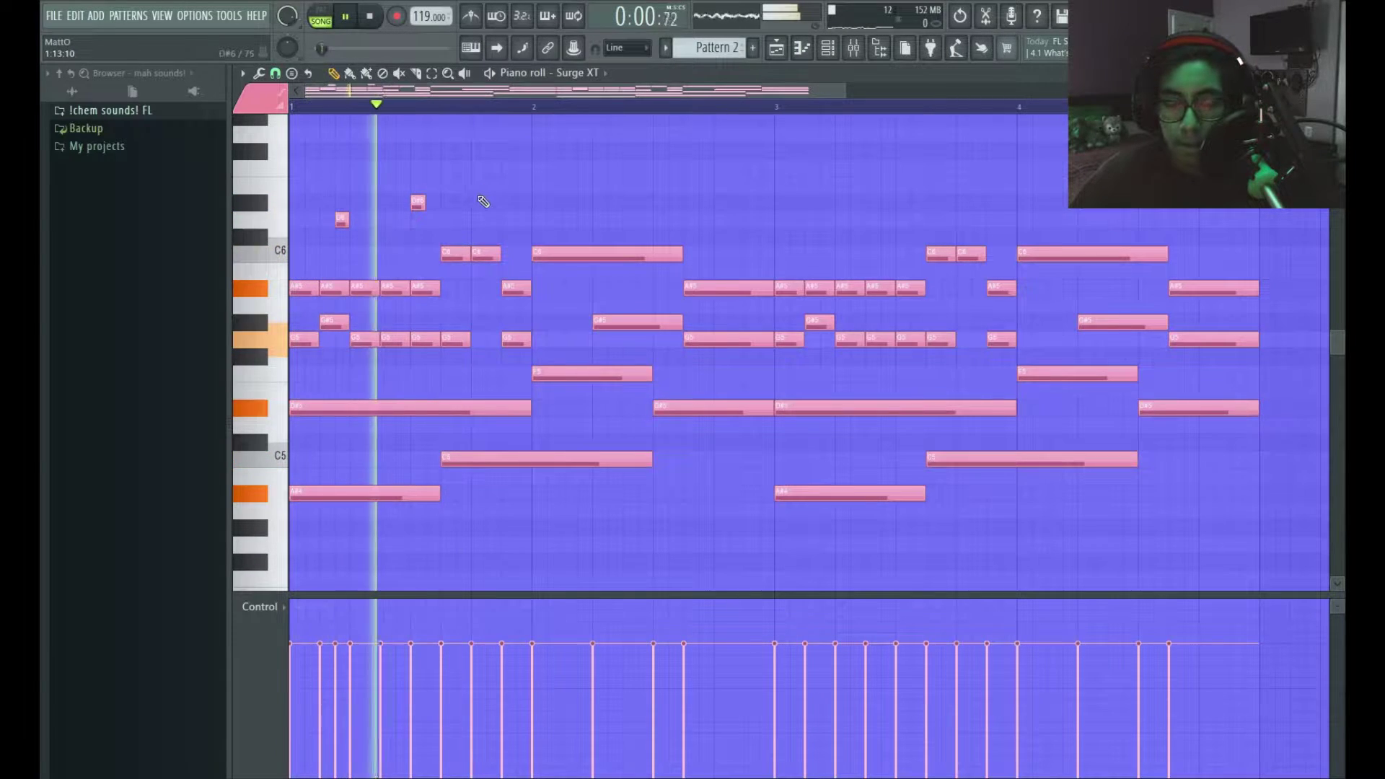
Add a short F6 note near the end of bar 1 and slice the F5 note at the start of bar 2
left_click(509, 168)
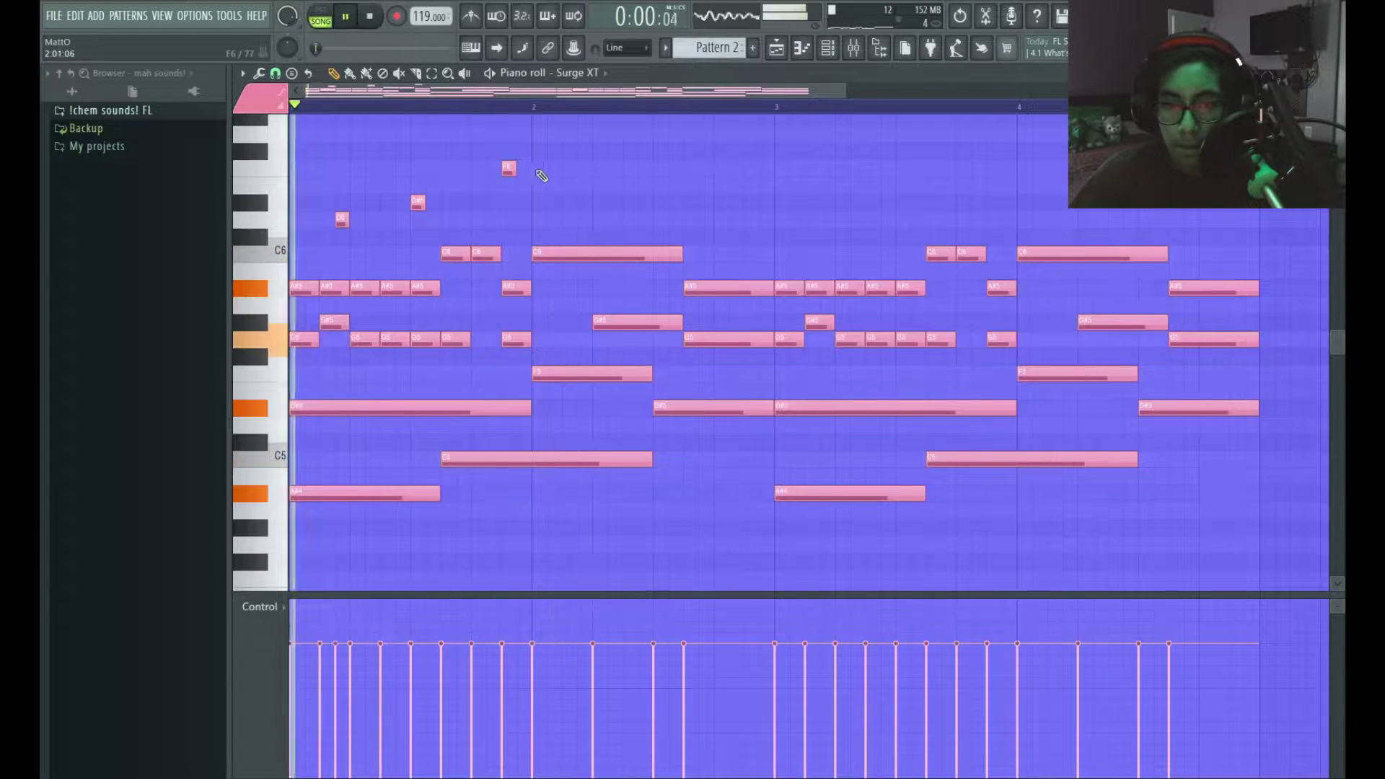
scroll(584, 238, "up", 2)
key("c")
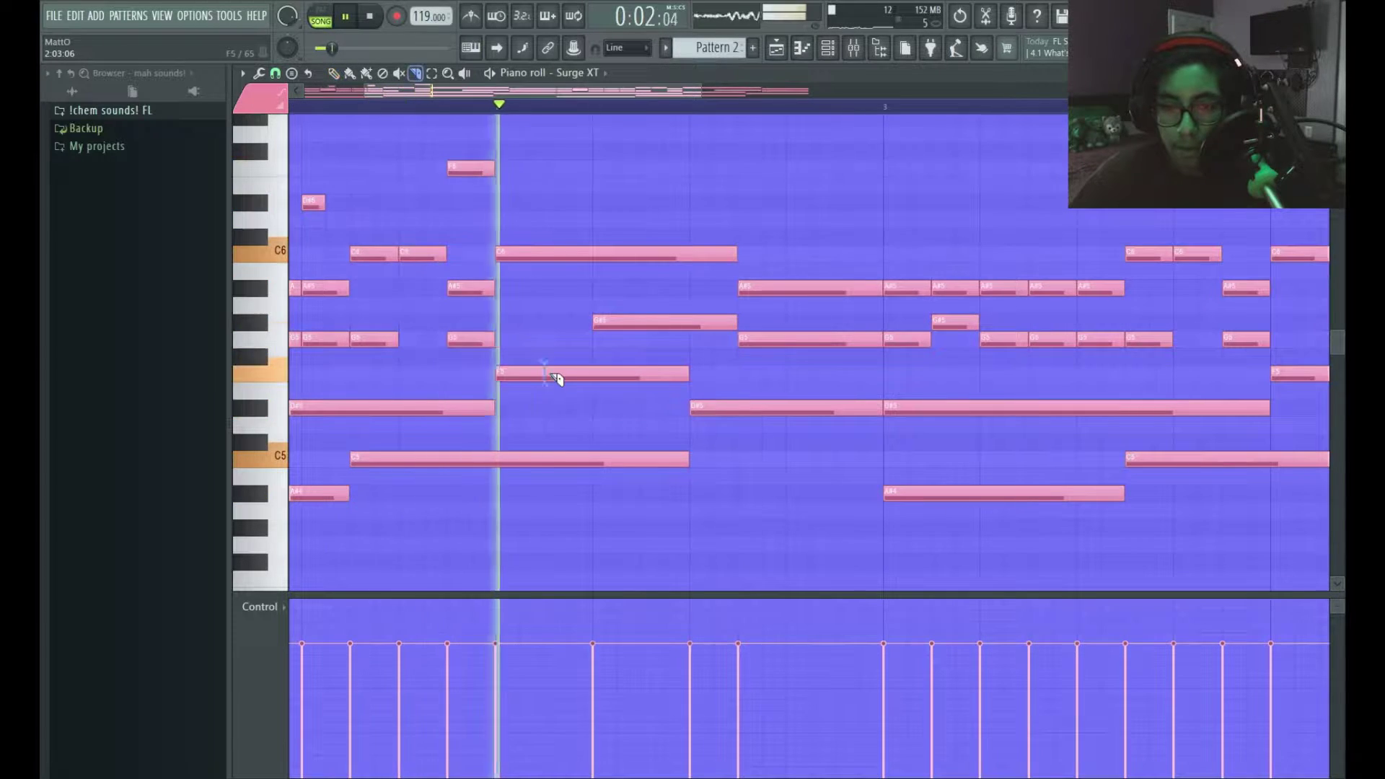
left_click(556, 378)
key("space")
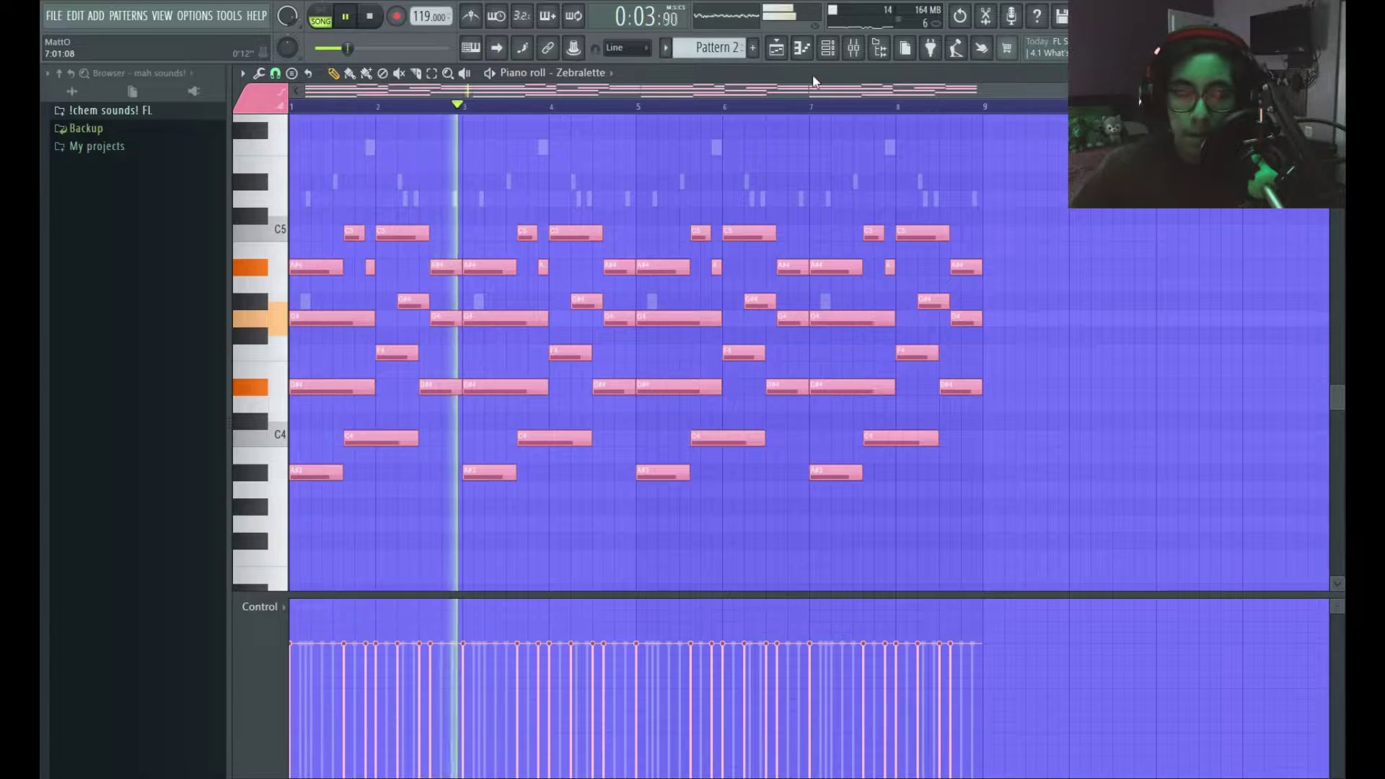
Transpose the Zebralette chord notes up one octave and bring up the channel rack
scroll(812, 75, "down", 1)
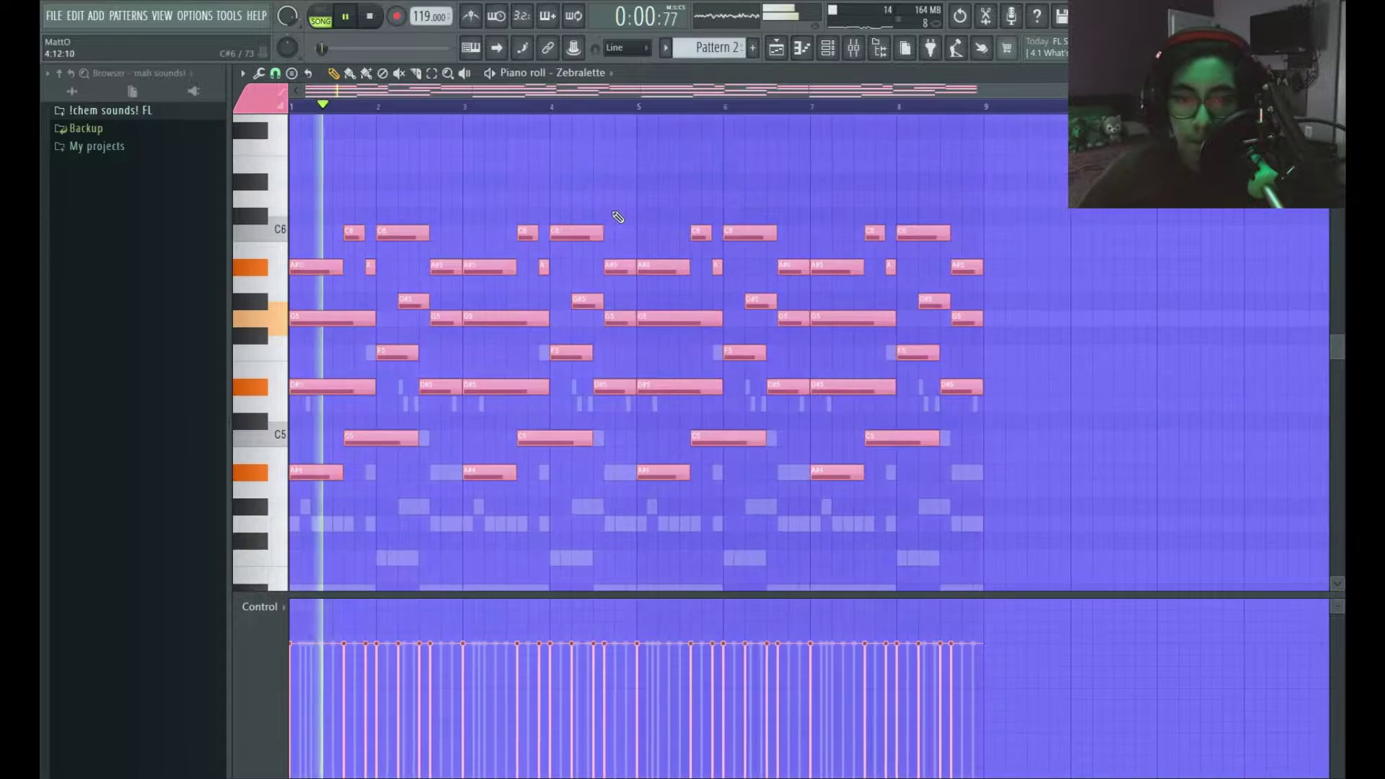
scroll(615, 214, "up", 3)
left_click(827, 47)
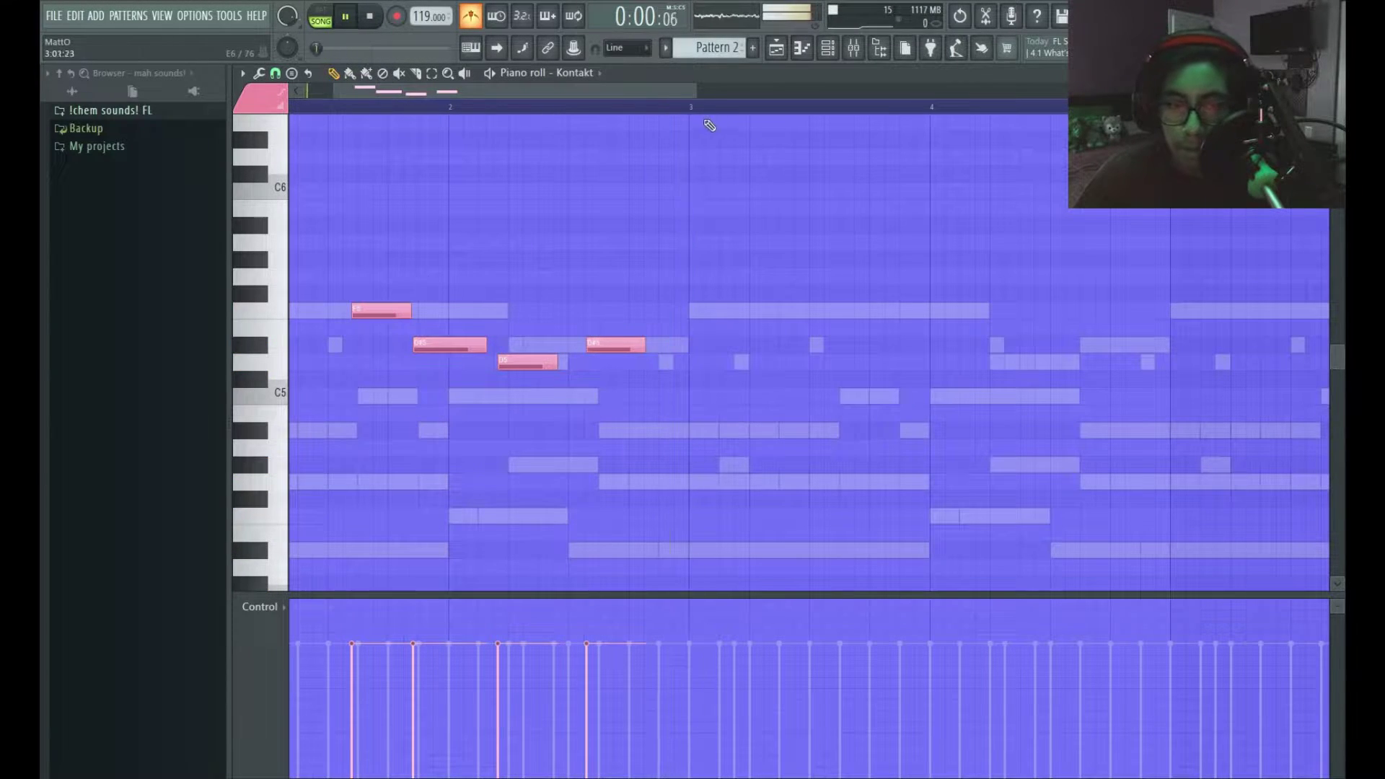
Duplicate the four-note Kontakt melody into bars 3 and 4 and transpose the selected notes up one octave
key("ctrl+b")
scroll(618, 238, "down", 4)
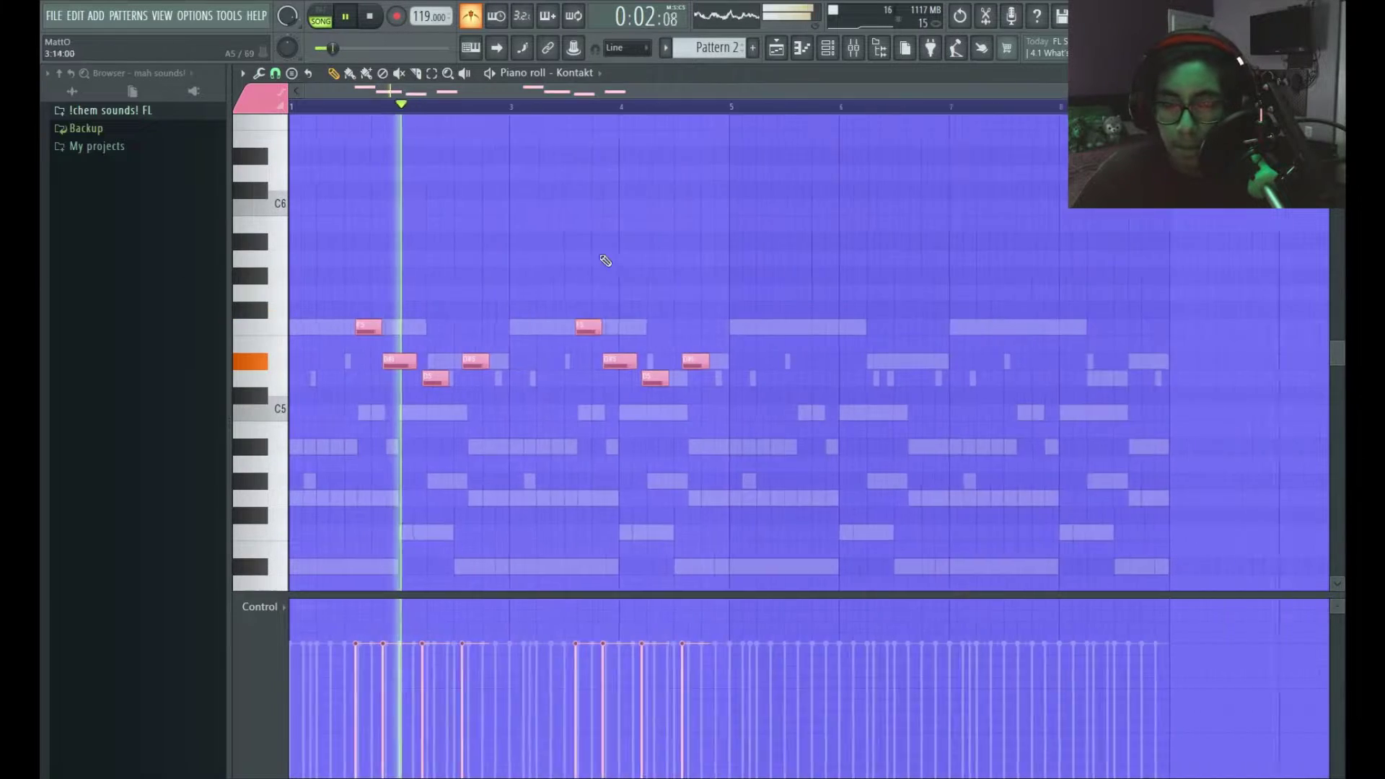
left_click_drag(508, 286, 597, 360)
key("ctrl+Up")
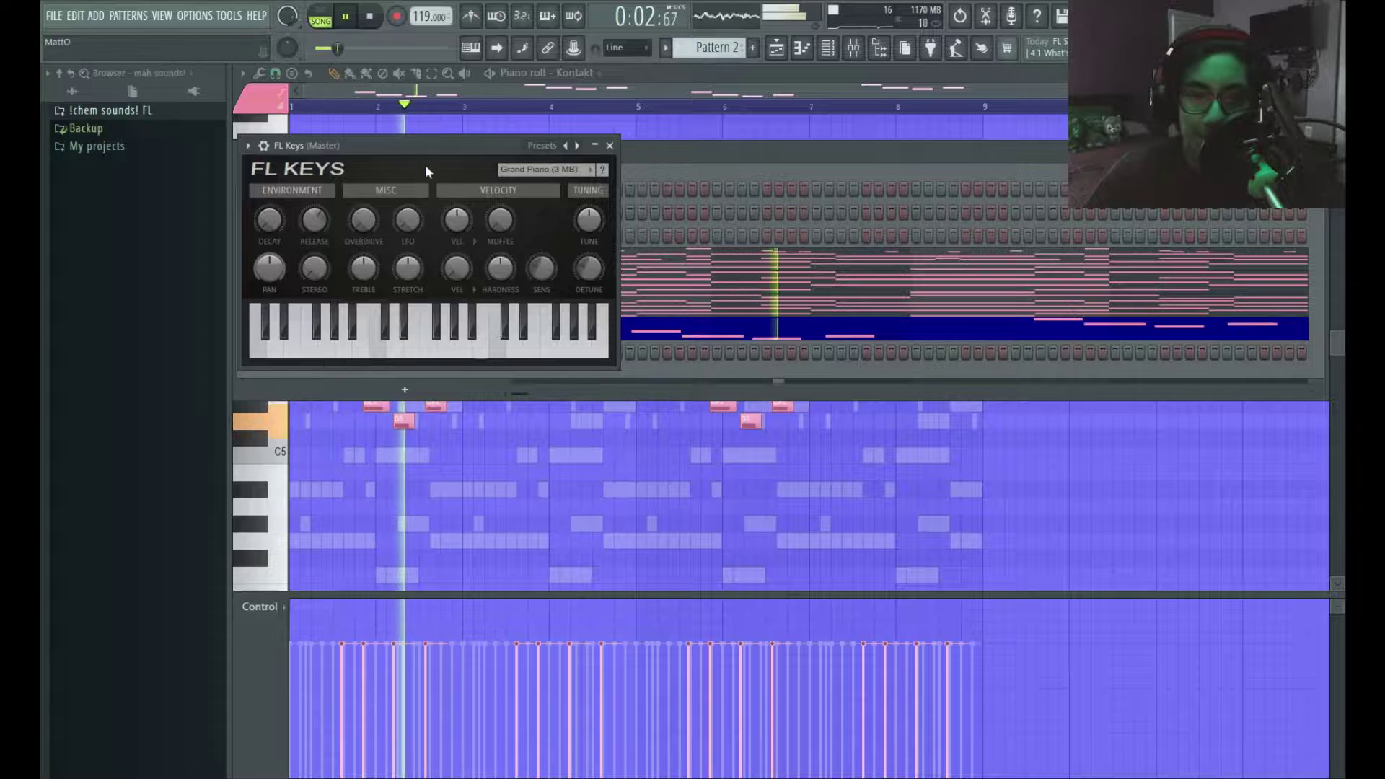
Open the Surge XT instrument from the channel rack
key("space")
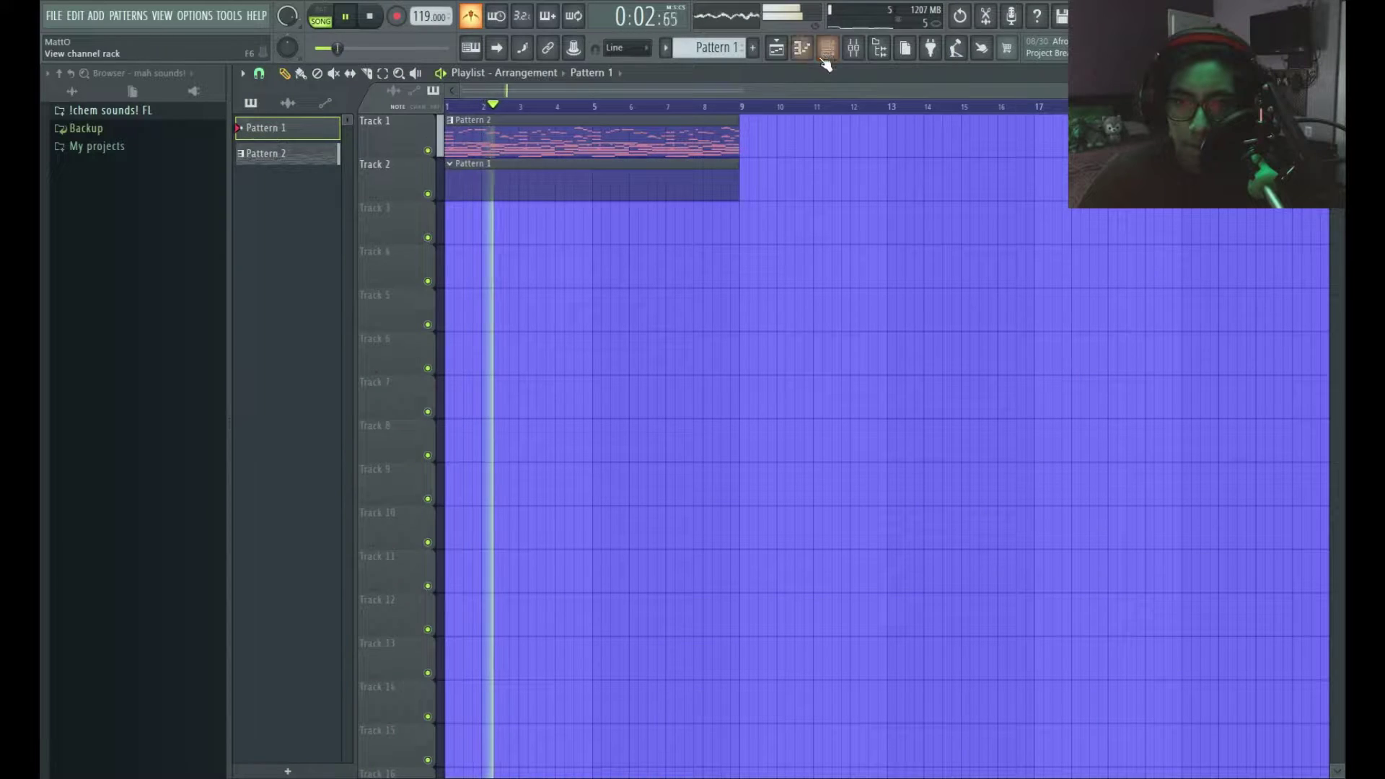
left_click(828, 49)
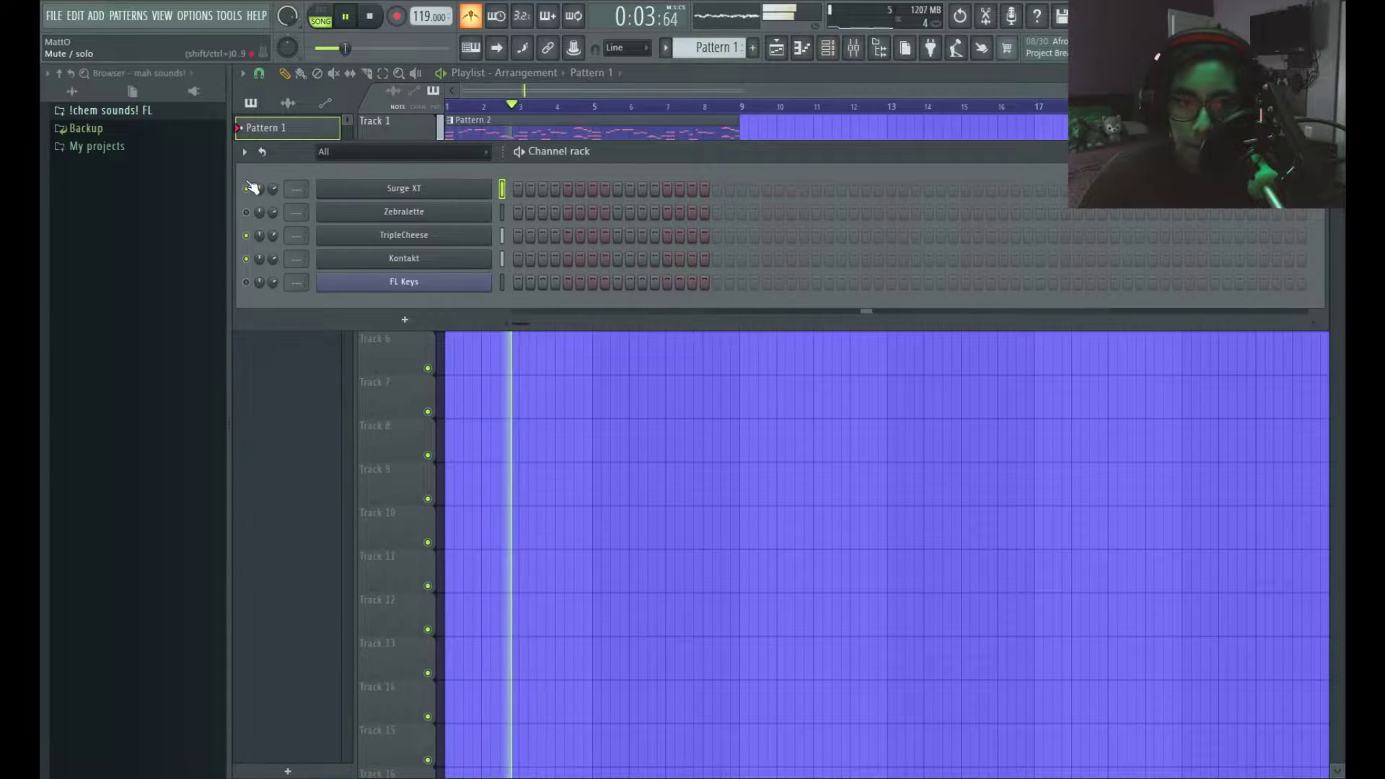
left_click(423, 191)
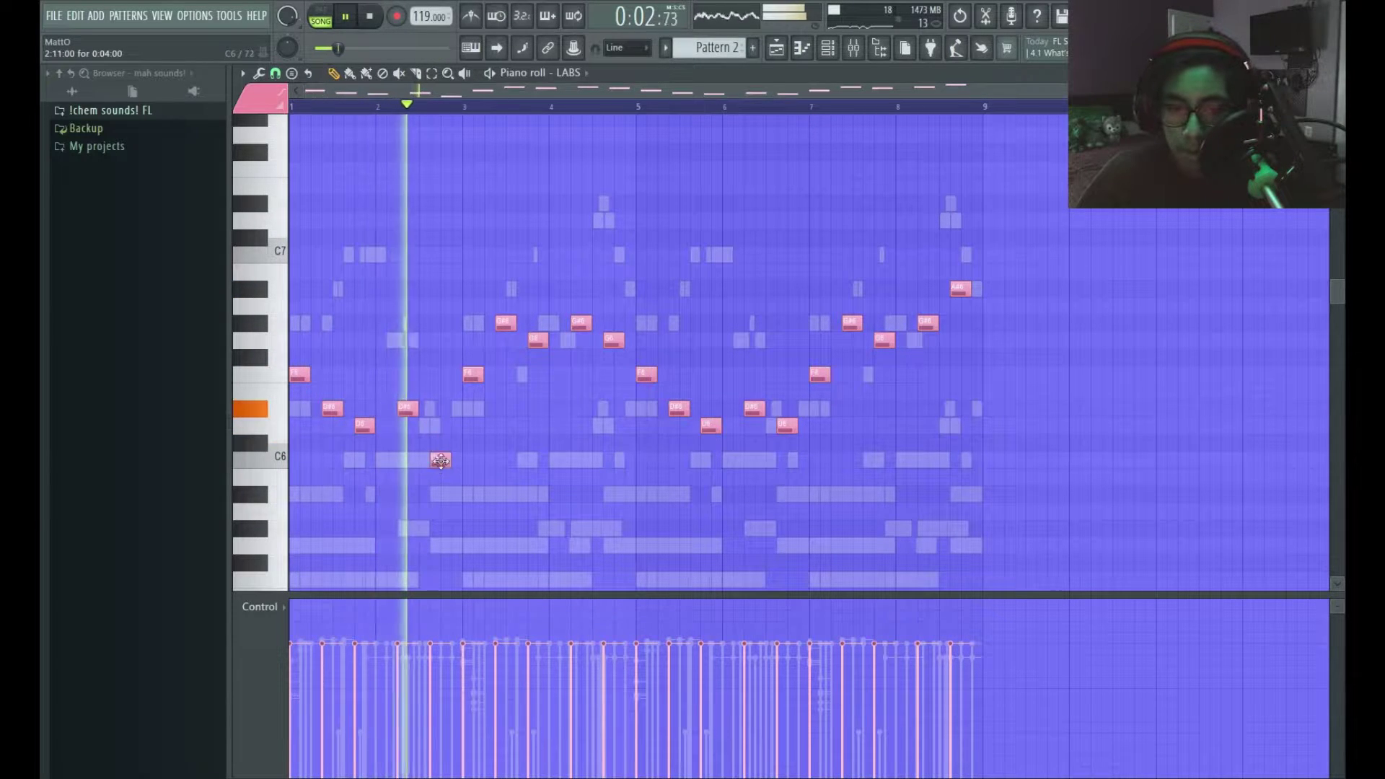
scroll(534, 404, "up", 2)
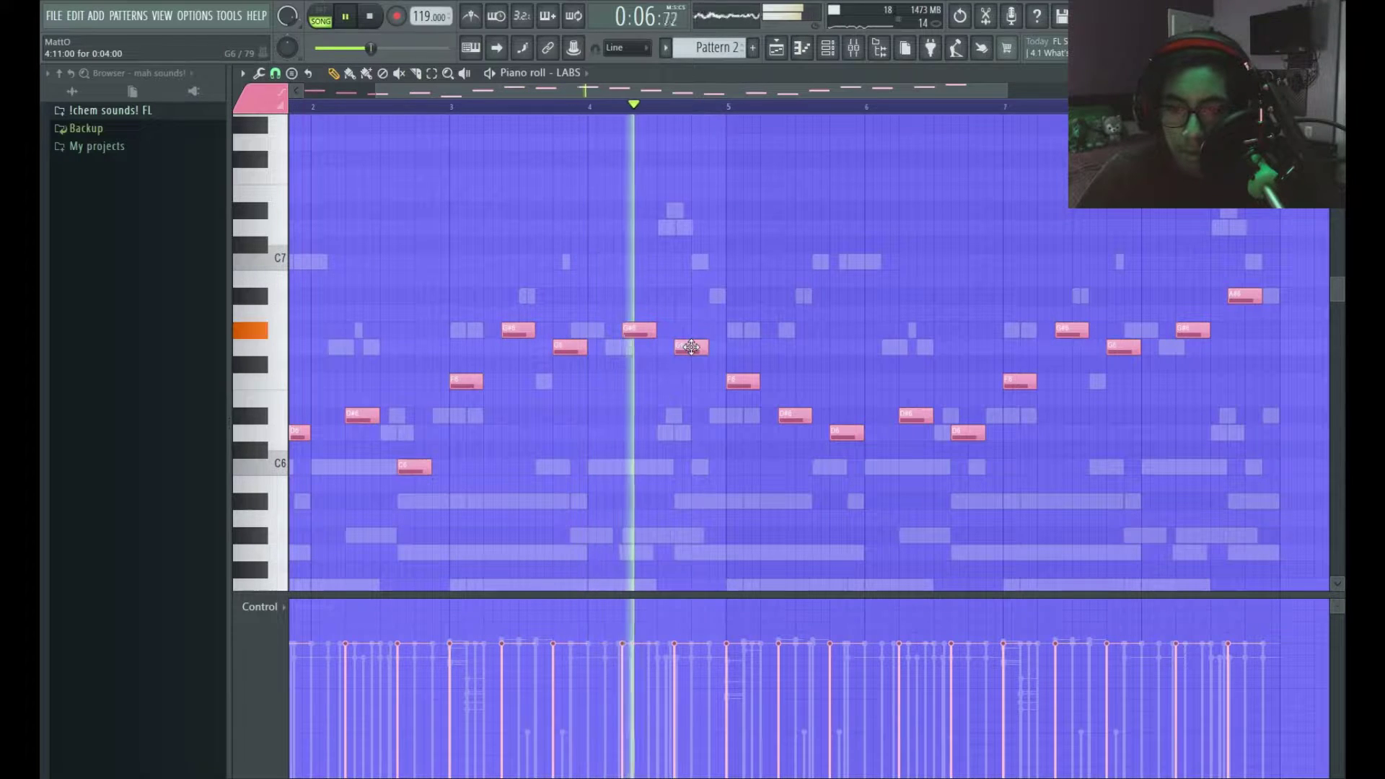
scroll(688, 346, "up", 2)
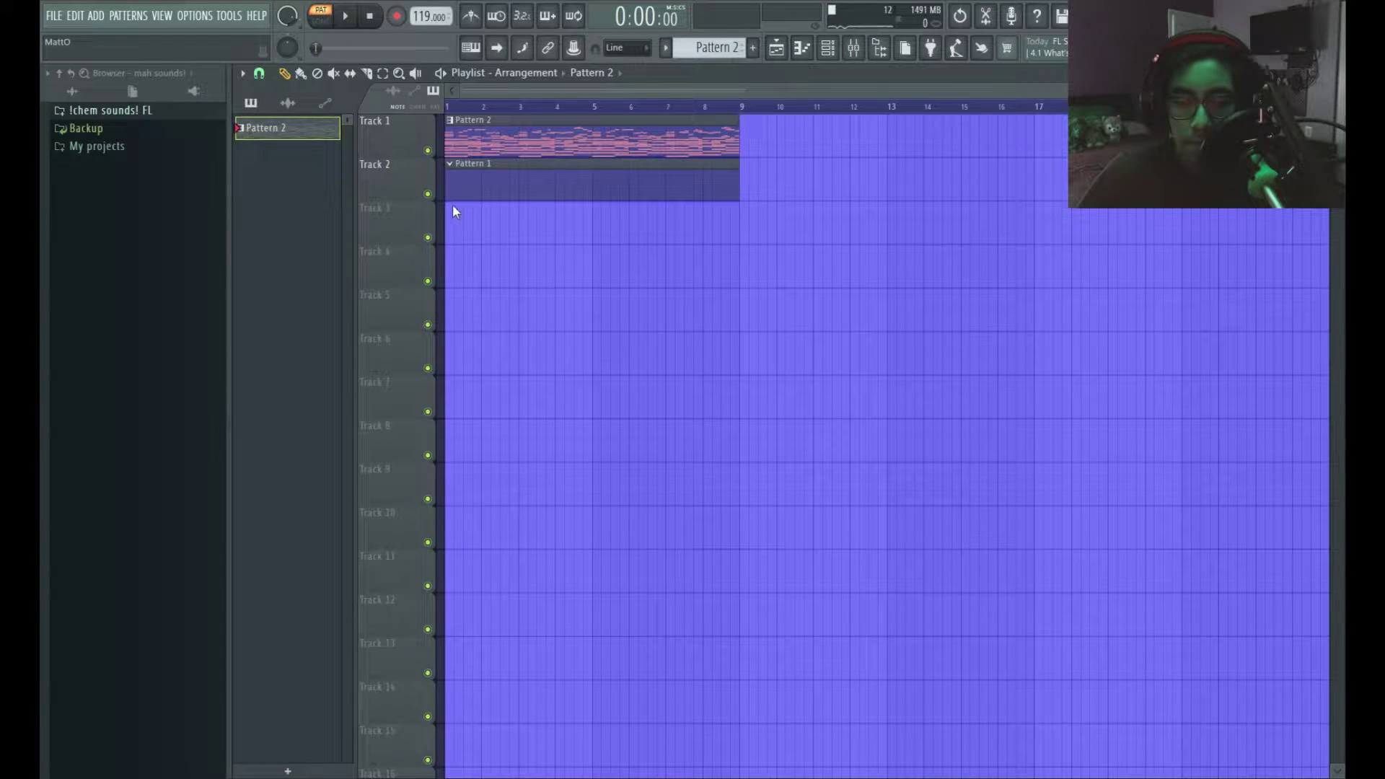
Place the Pattern 2 audio clip at the start of Track 3 and open its sample settings
left_click(281, 129)
left_click(566, 252)
left_click_drag(566, 253, 455, 209)
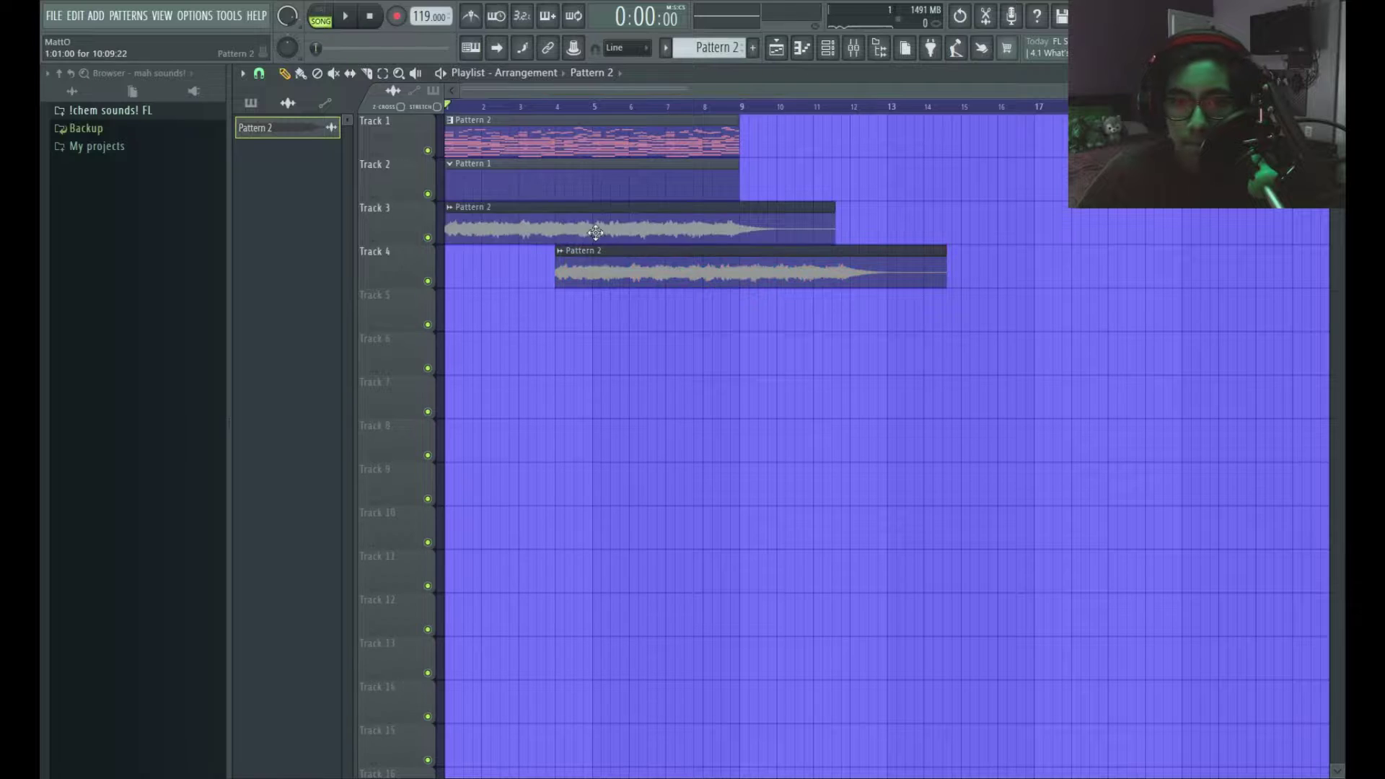
double_click(455, 216)
left_click(534, 385)
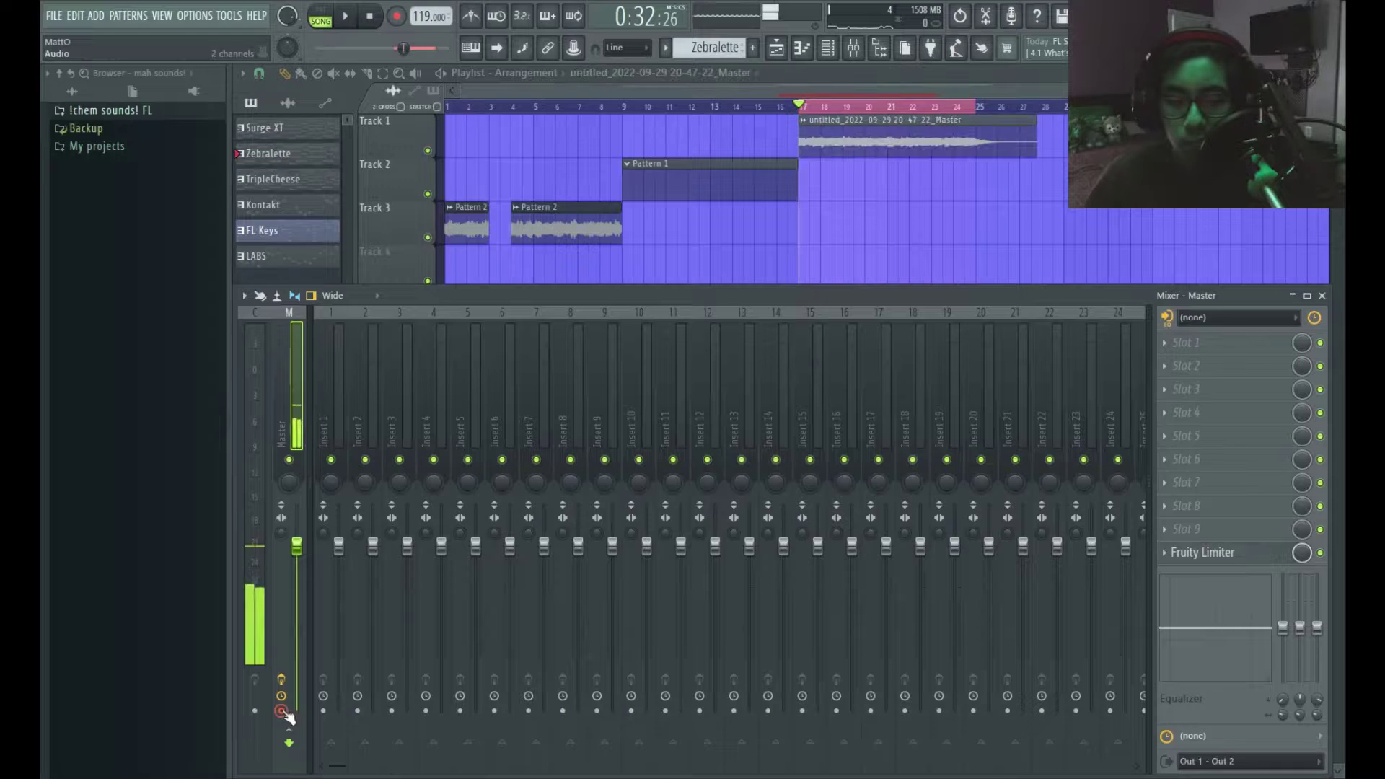
Hide the mixer and open the sample settings of the recorded Master audio clip on Track 1
key("F9")
scroll(915, 346, "up", 2)
scroll(900, 332, "down", 2)
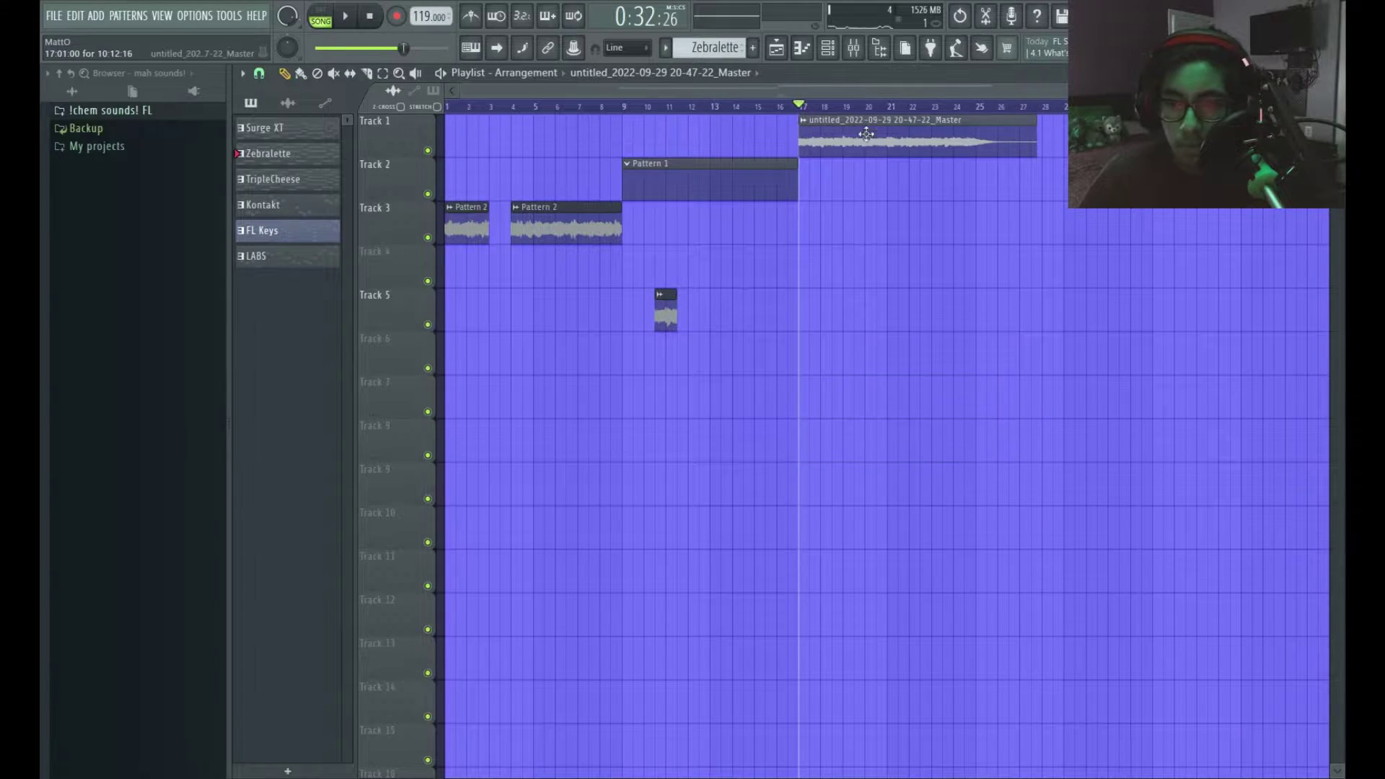
double_click(905, 141)
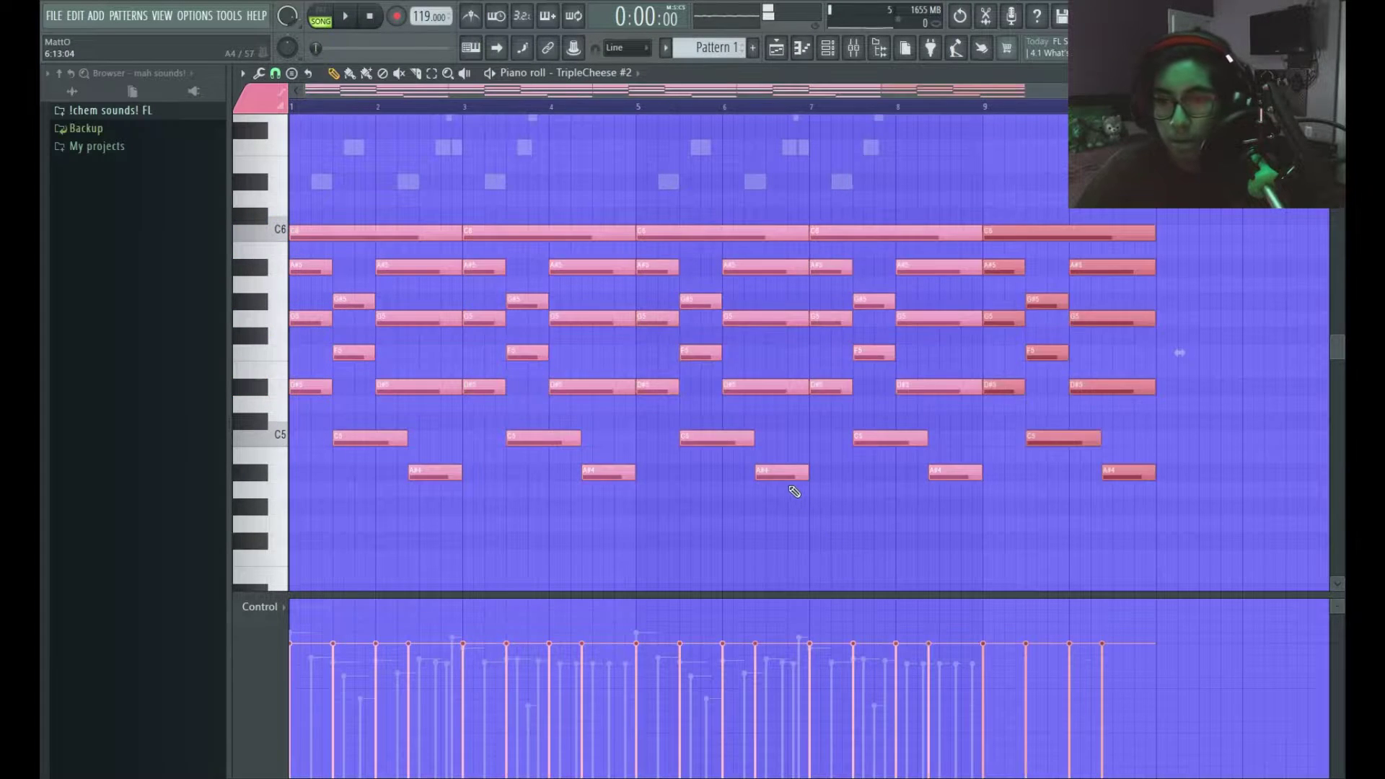
Undo the last duplication of the TripleCheese #2 chords past bar 9
key("ctrl+z")
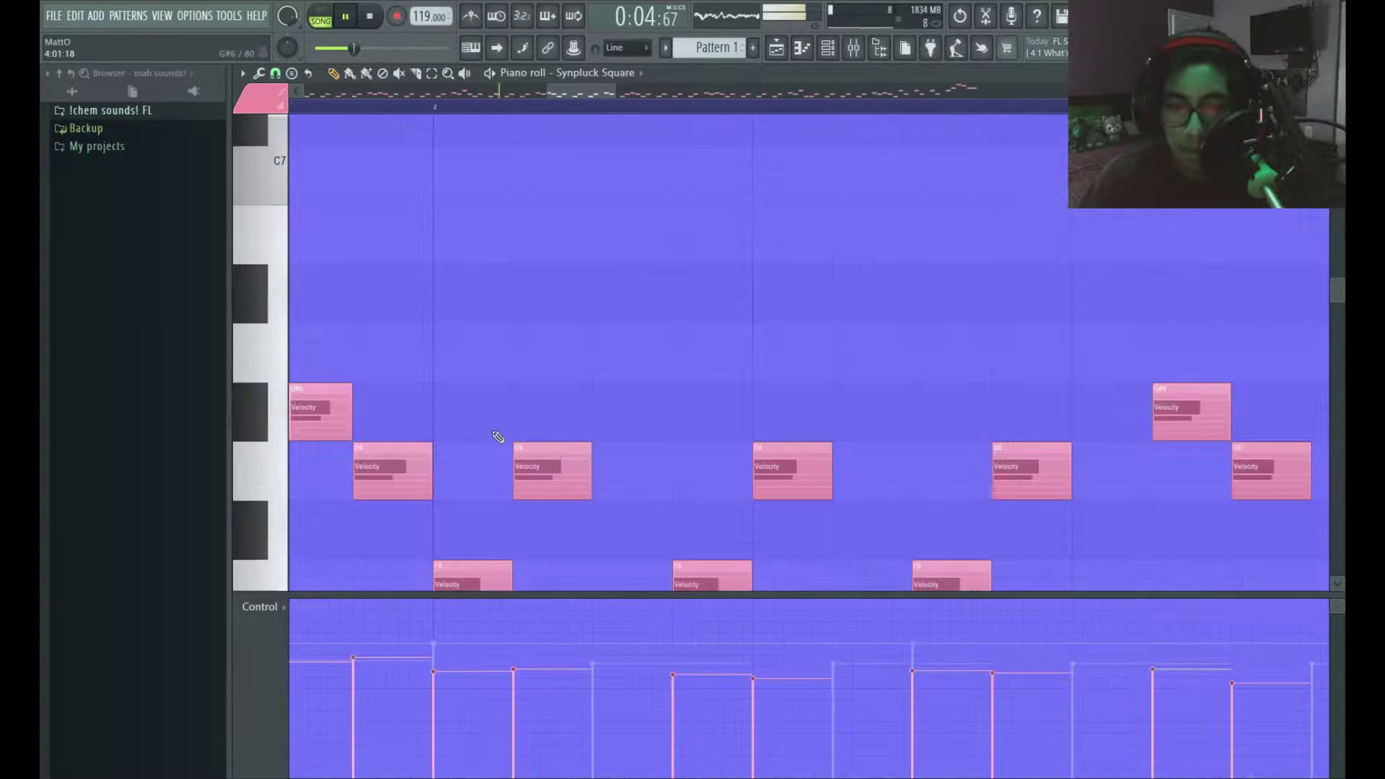
Open the Synpluck Square instrument from the channel rack
scroll(511, 432, "down", 2)
key("F6")
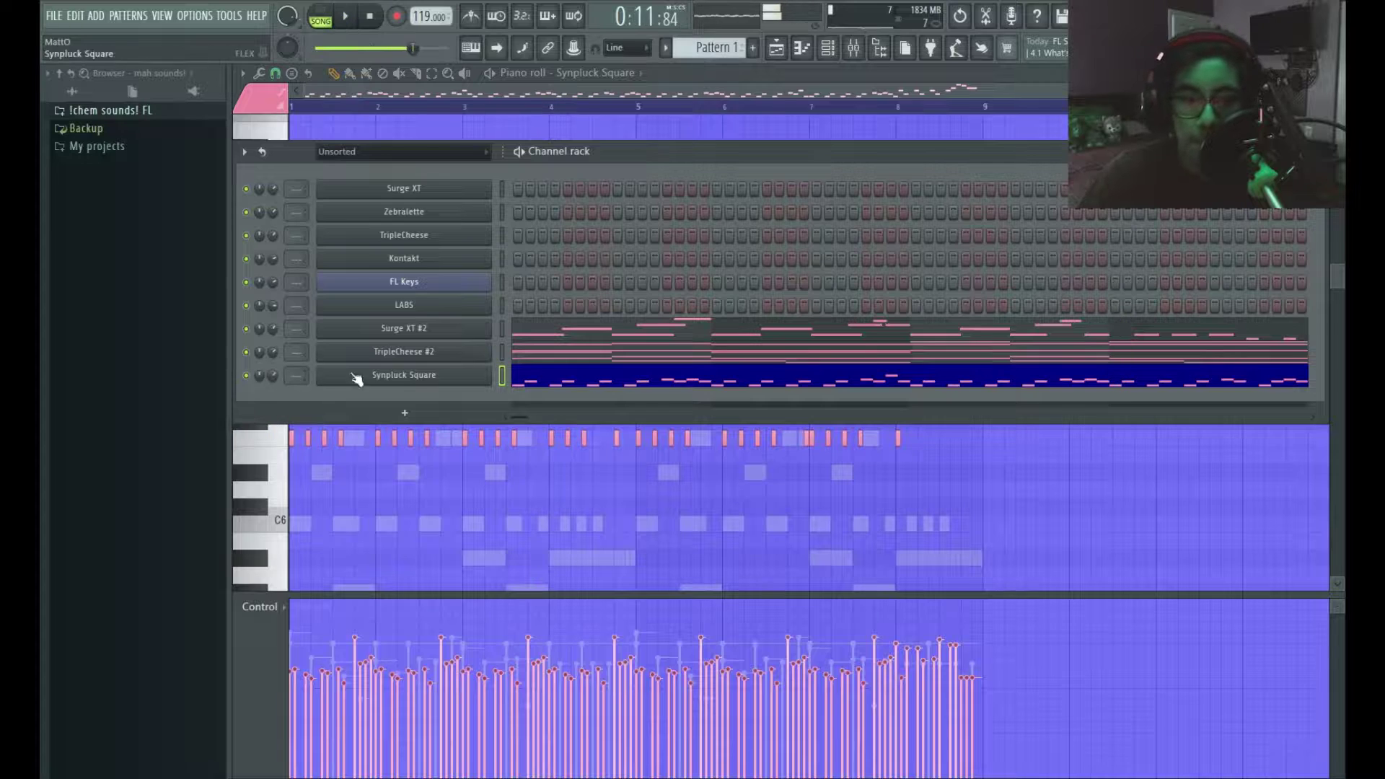
left_click(357, 377)
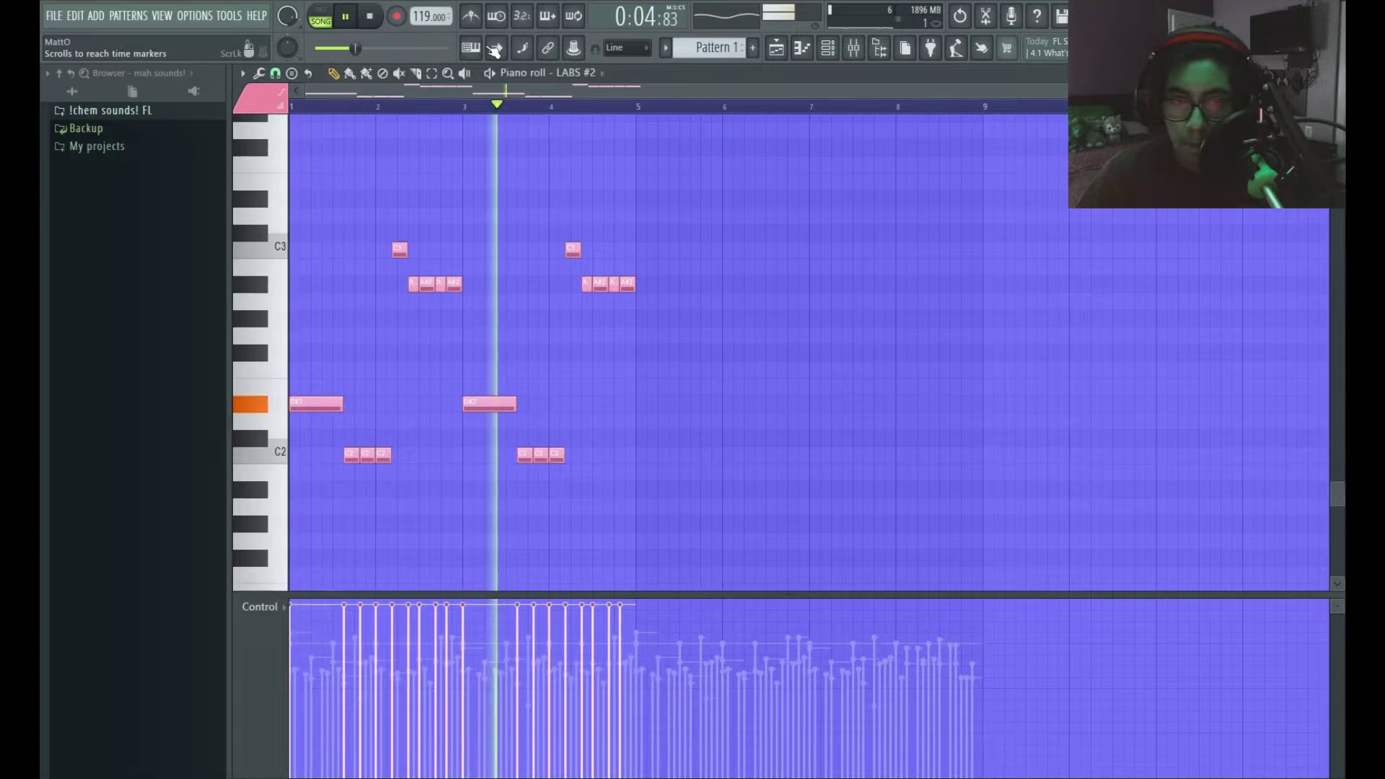
Delete the third A#2 note in bar 2 of the LABS #2 bass line and lengthen the preceding A#2 to fill the gap
key("space")
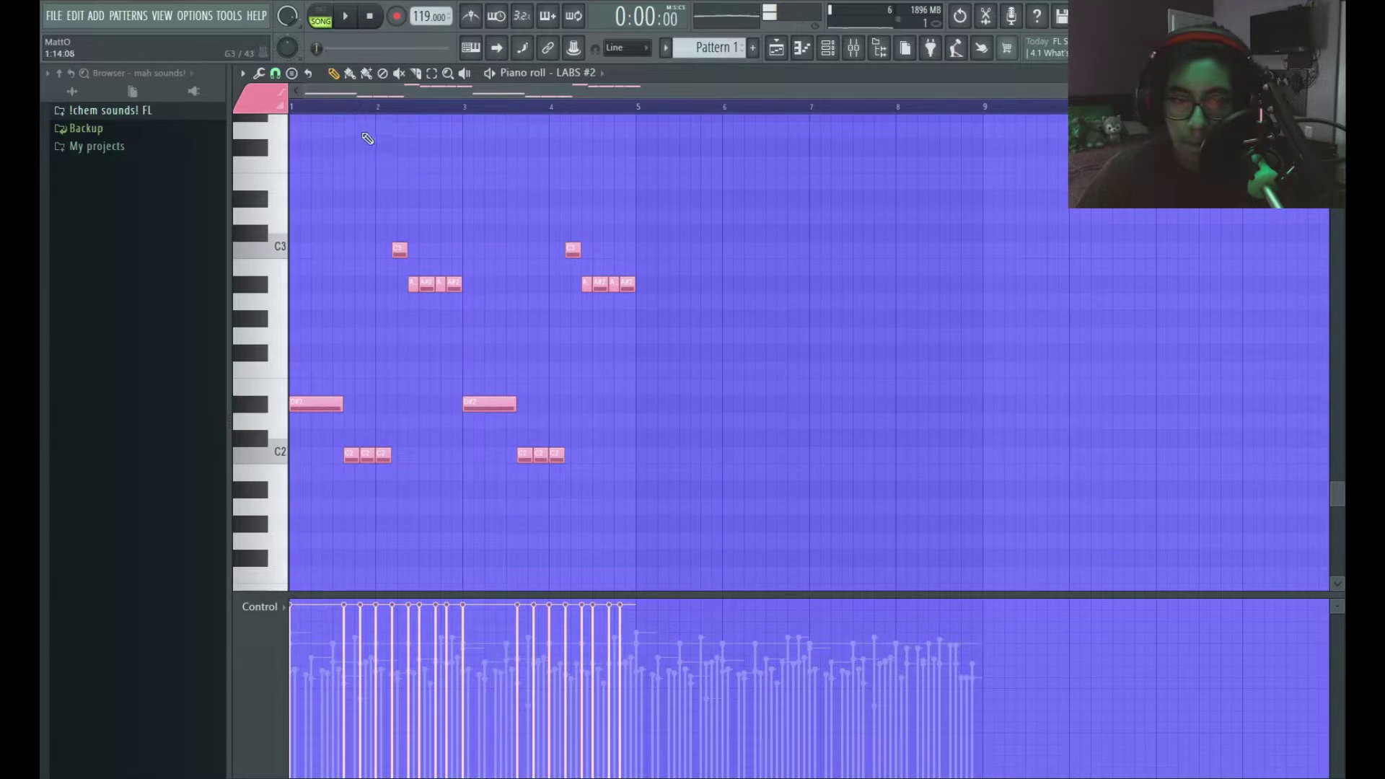
key("space")
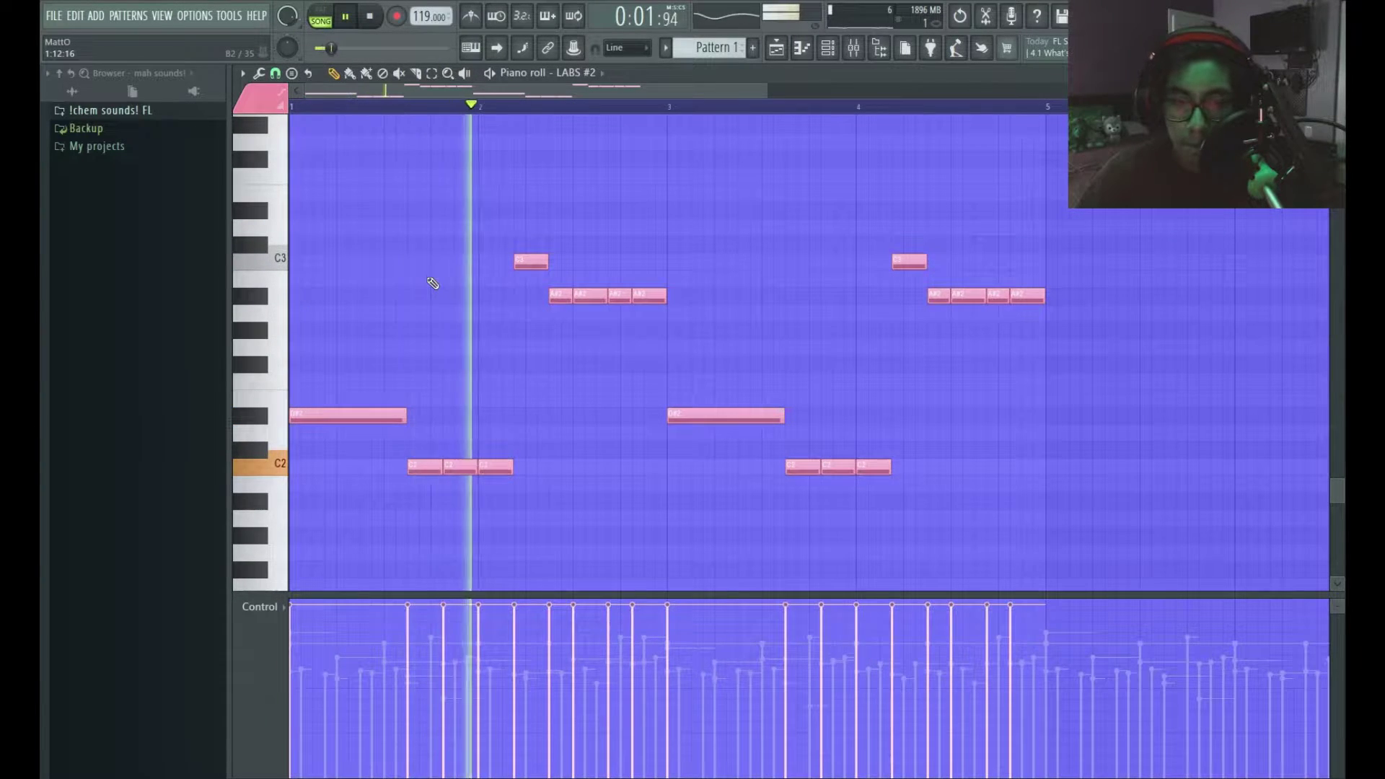
right_click(619, 295)
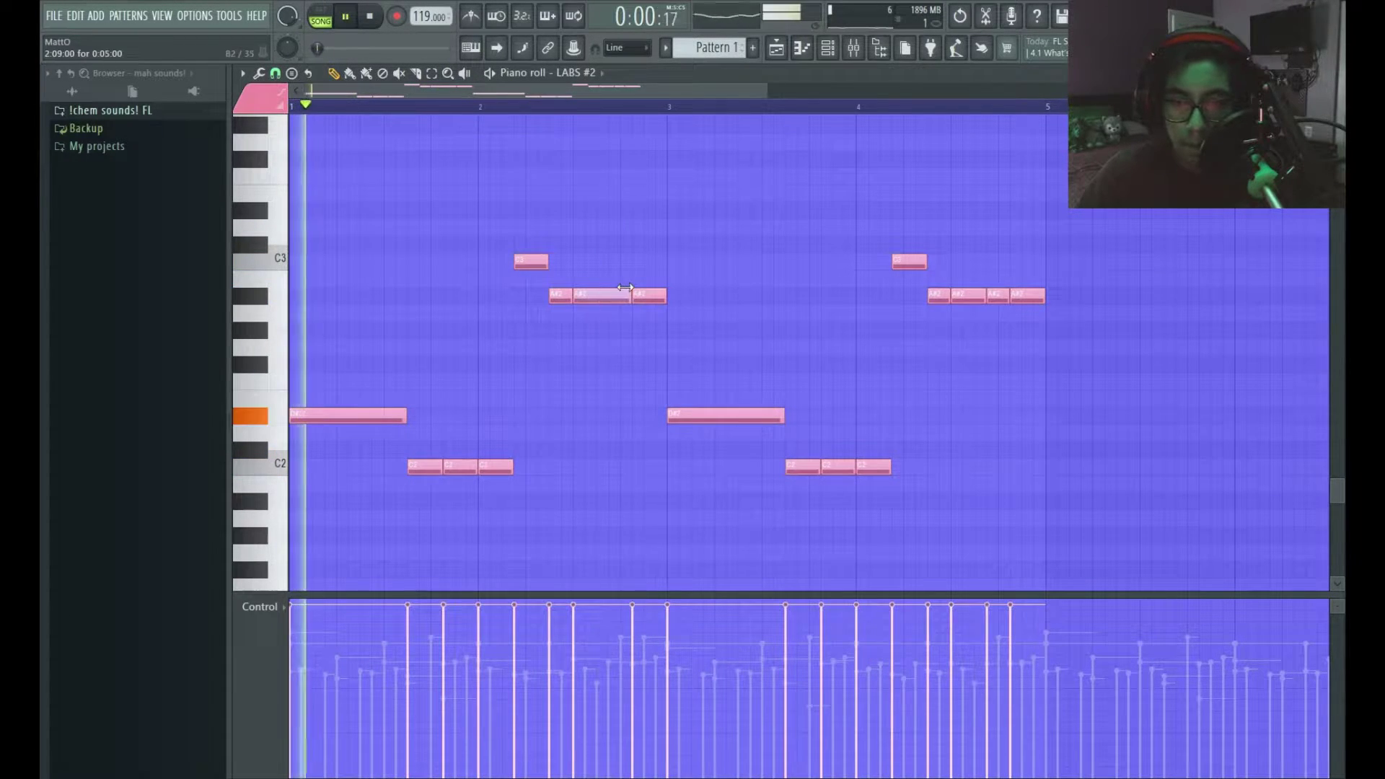
scroll(597, 322, "right", 2)
scroll(647, 329, "down", 3)
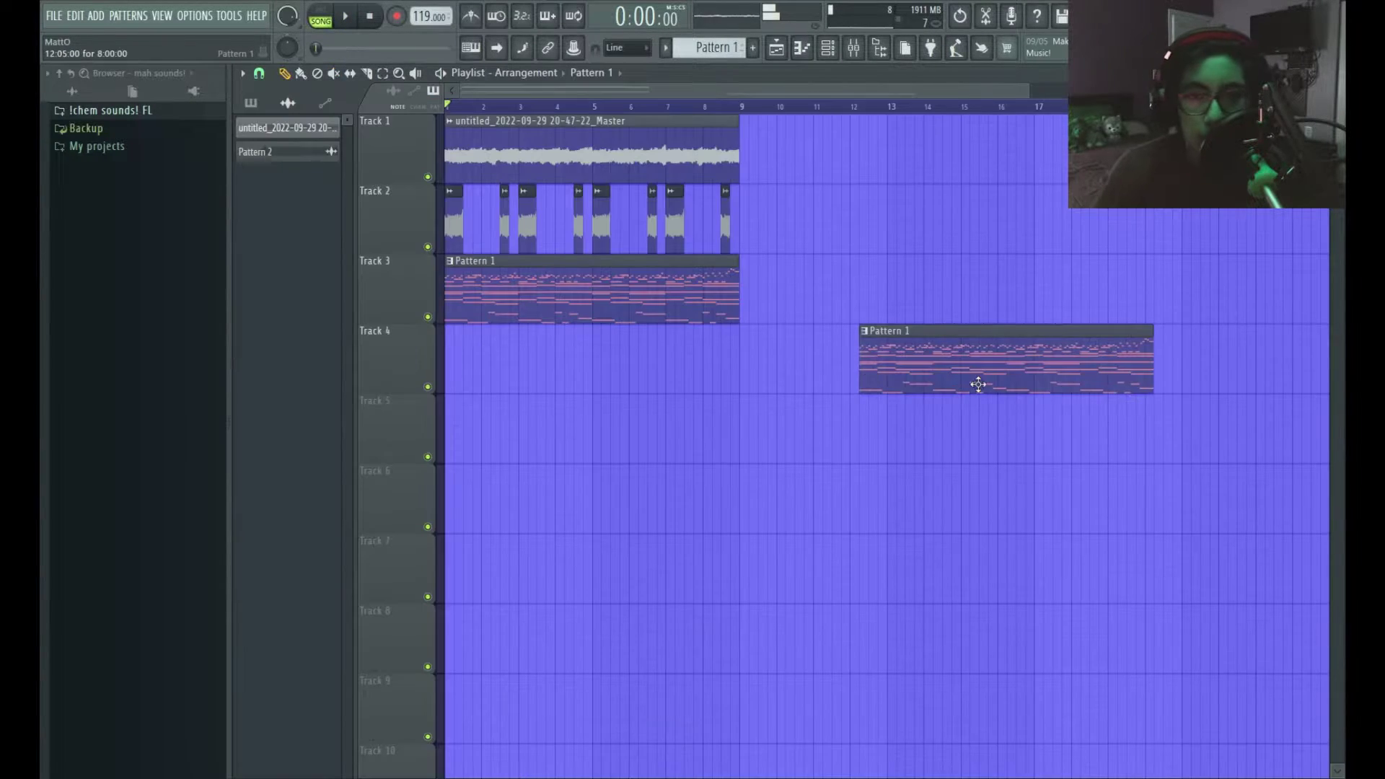
Delete the Pattern 1 clip from Track 4 in the playlist
right_click(977, 384)
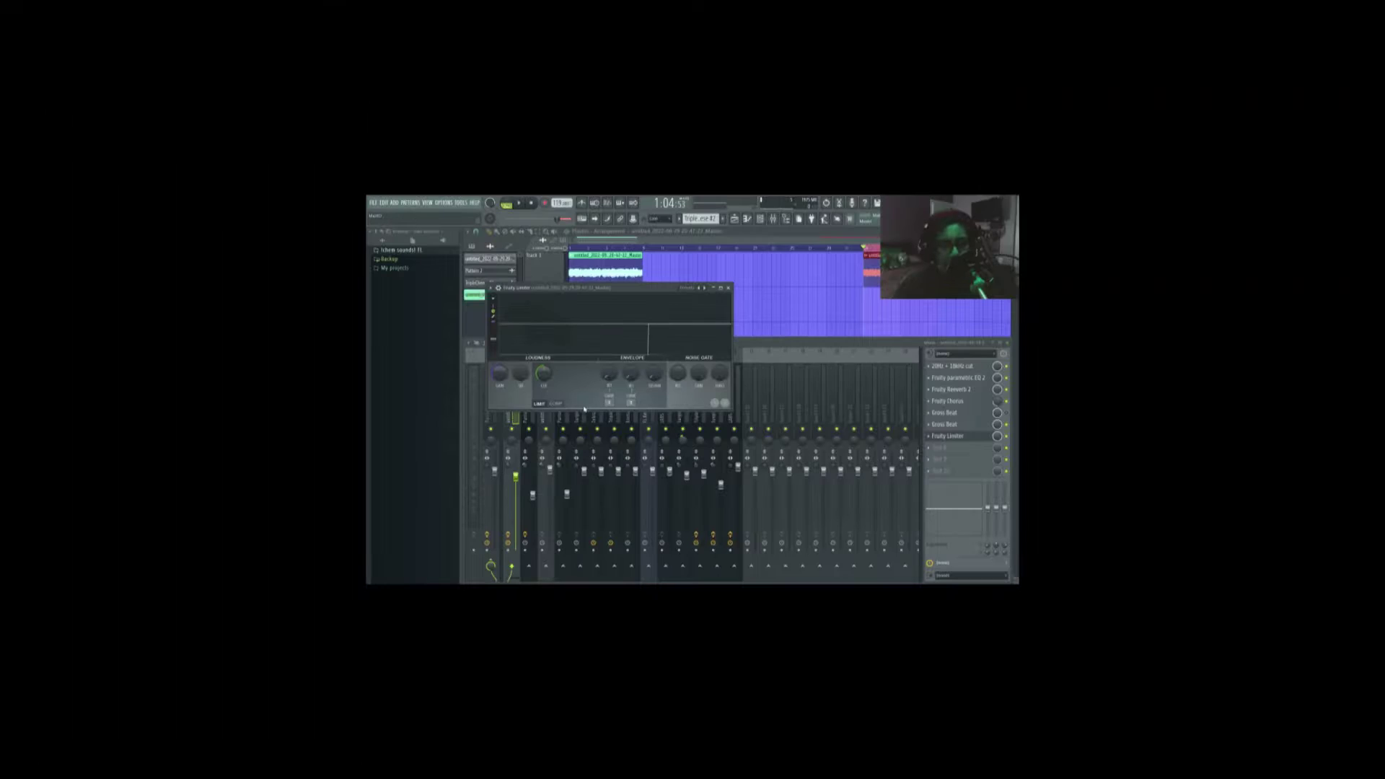
left_click(419, 418)
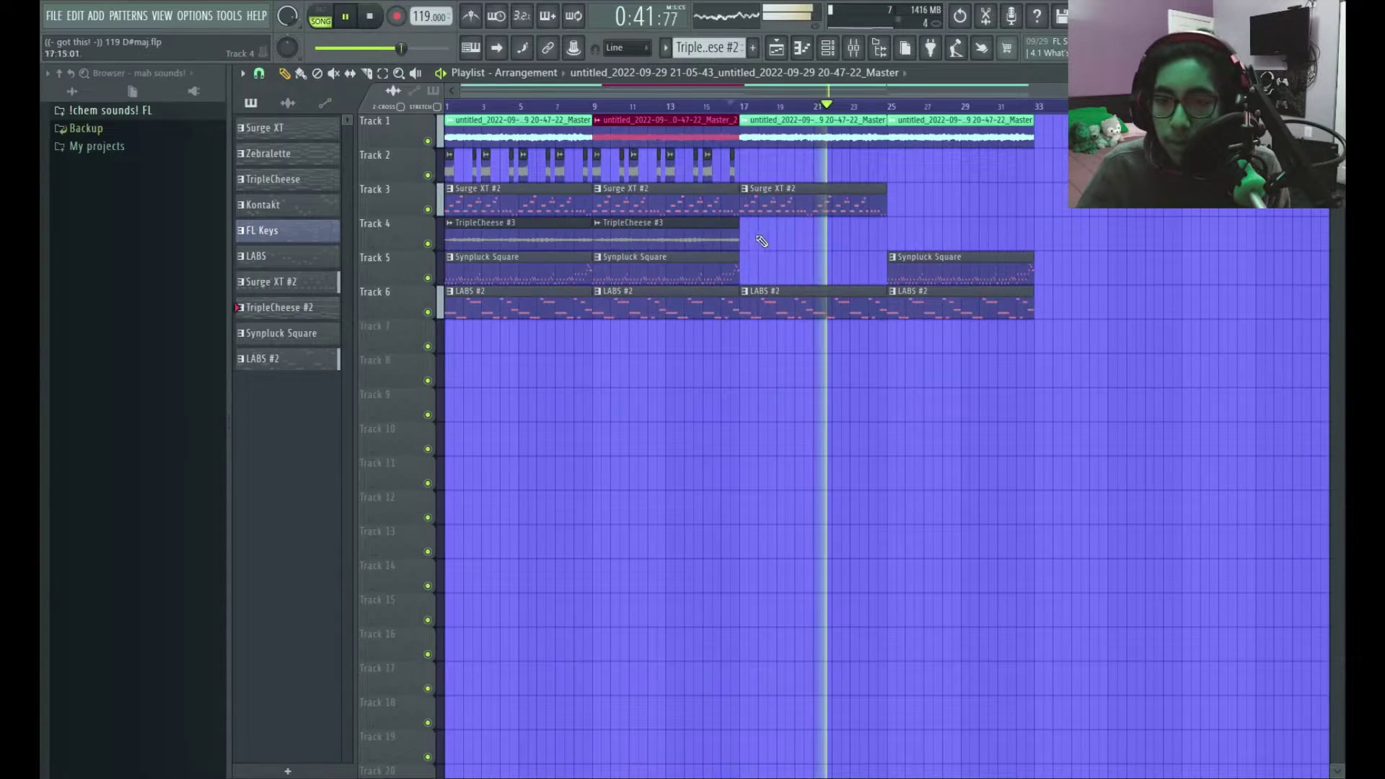
left_click_drag(761, 241, 1057, 240)
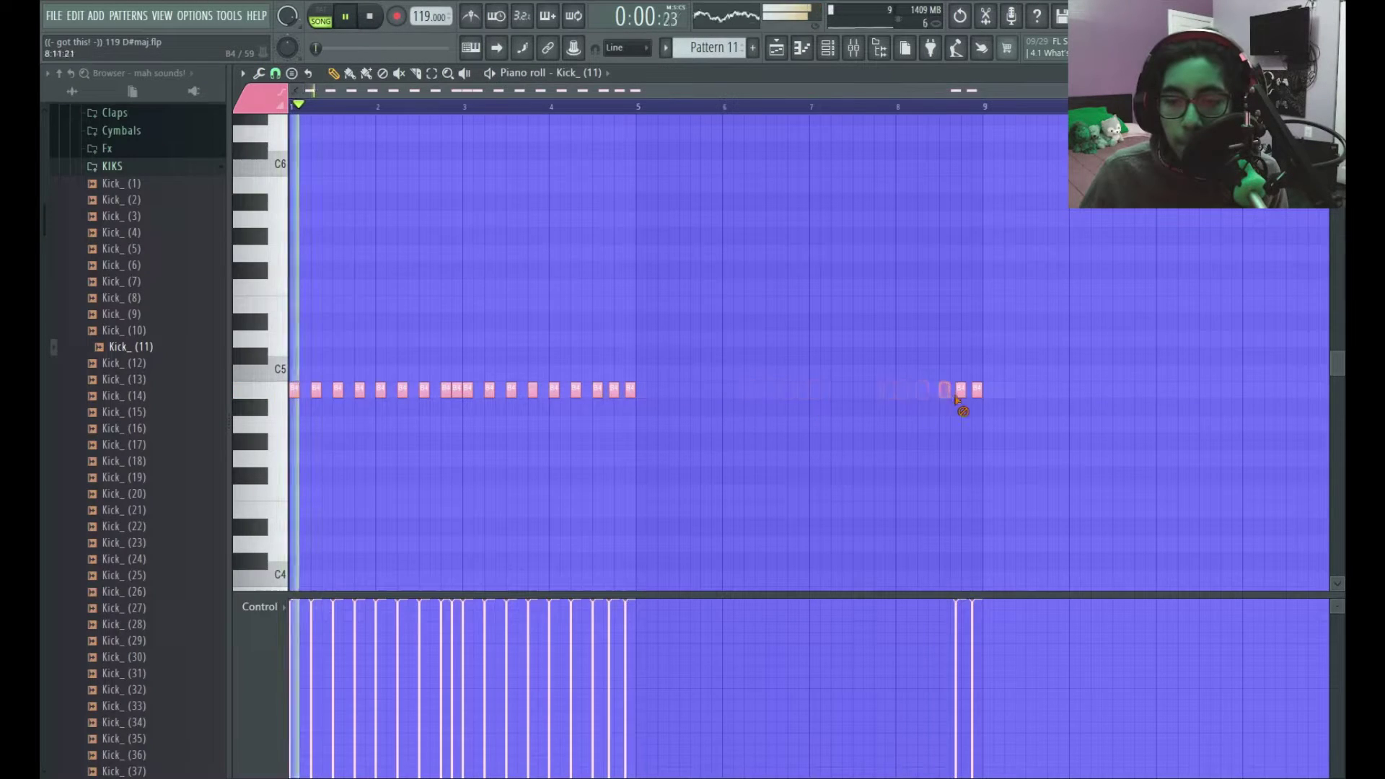
Erase the remaining kick notes in bar 8 and add an extra B4 kick hit near the end of bar 4
right_click(960, 391)
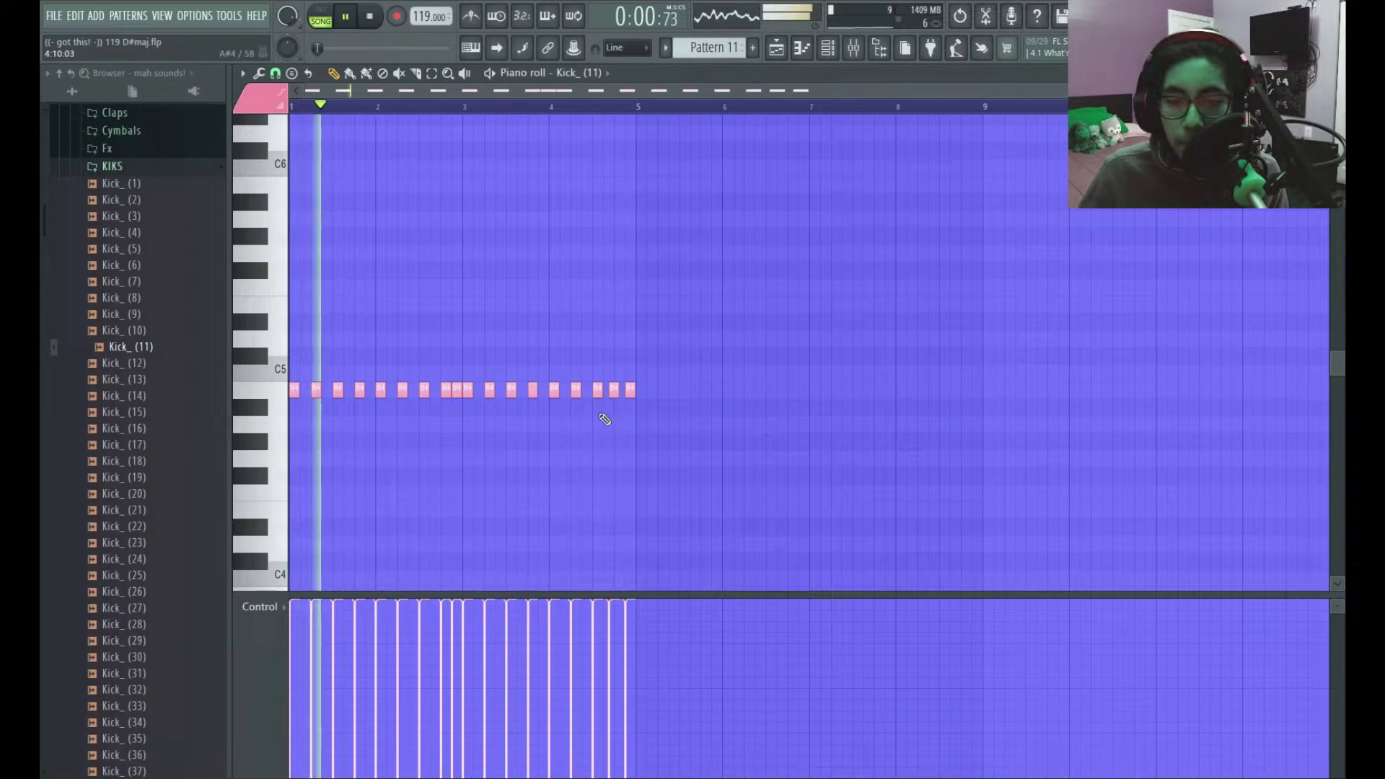
left_click(619, 389)
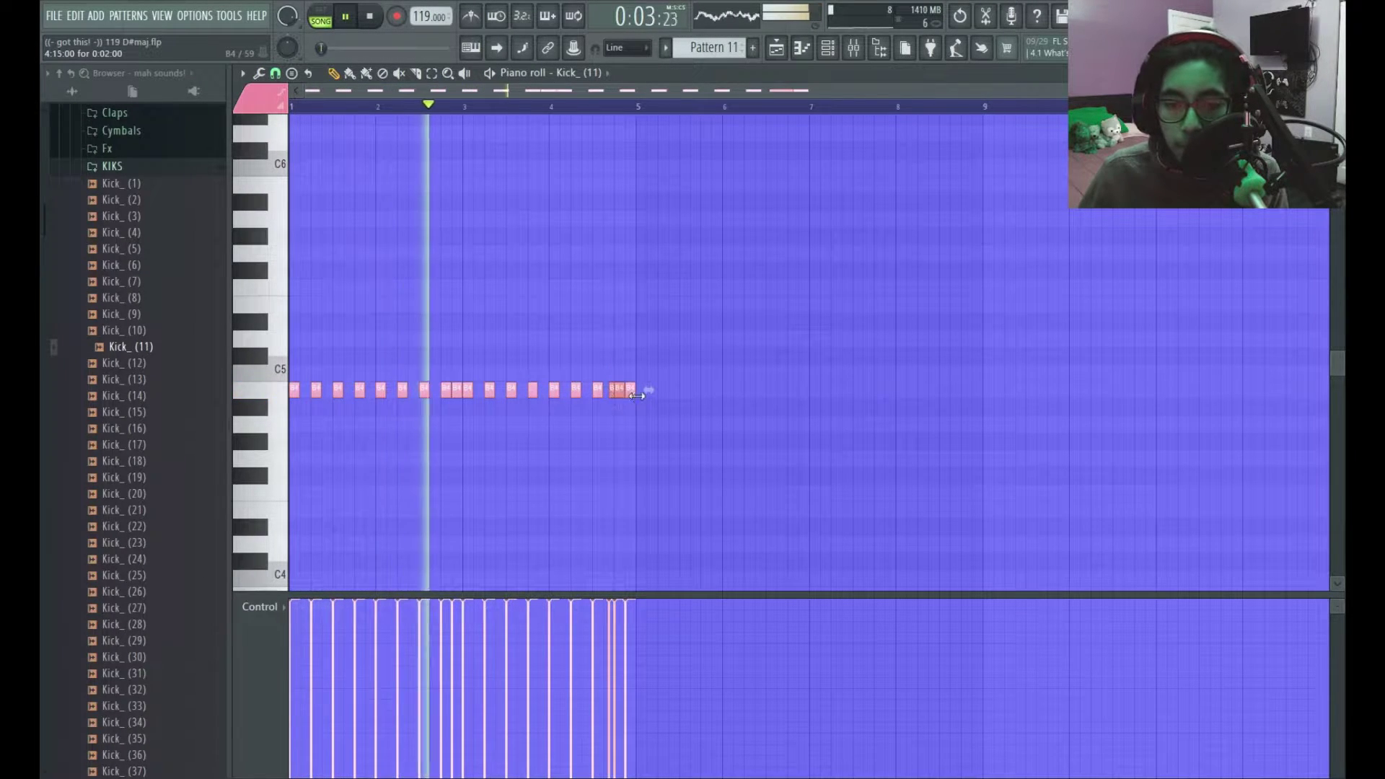
scroll(623, 413, "up", 4)
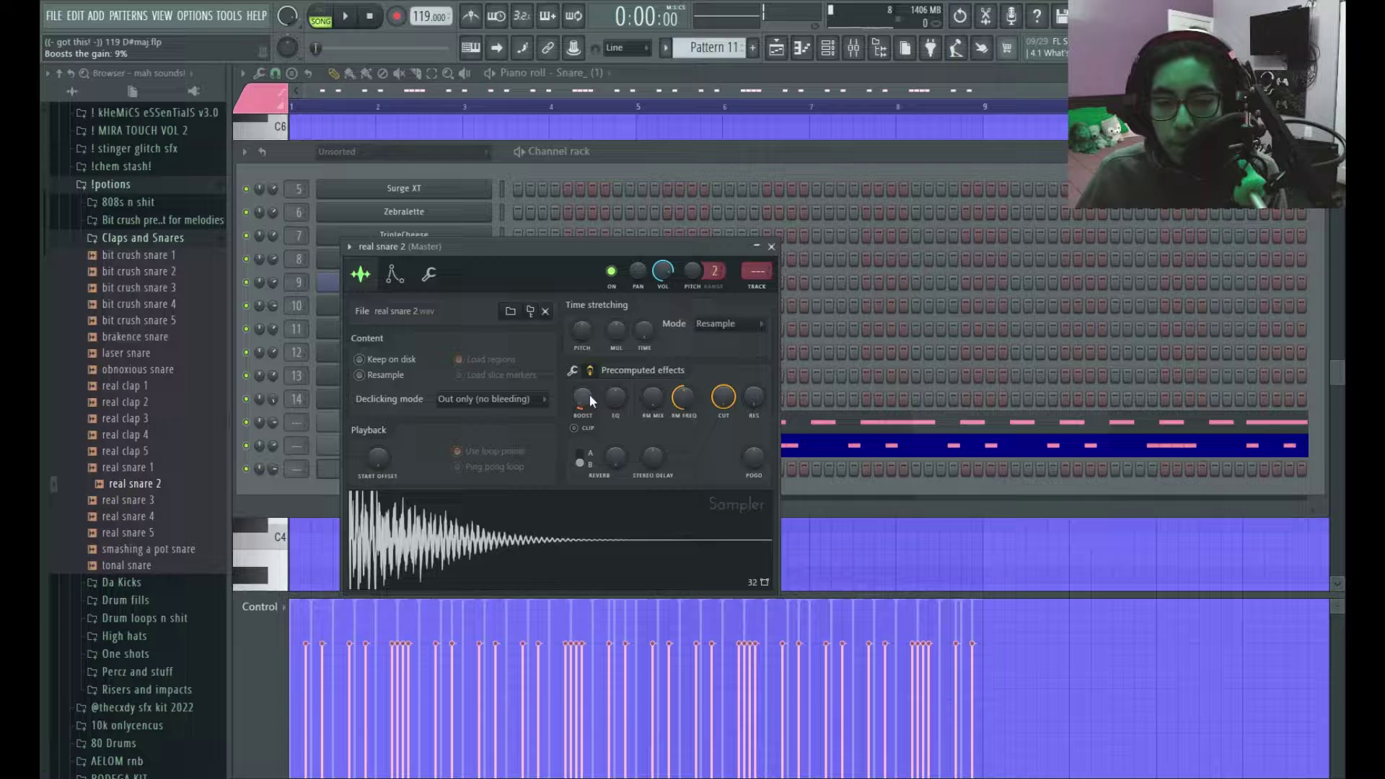
Close the real snare 2 sampler, open its piano roll, and duplicate the four-bar snare pattern into bars 5 to 8
key("Escape")
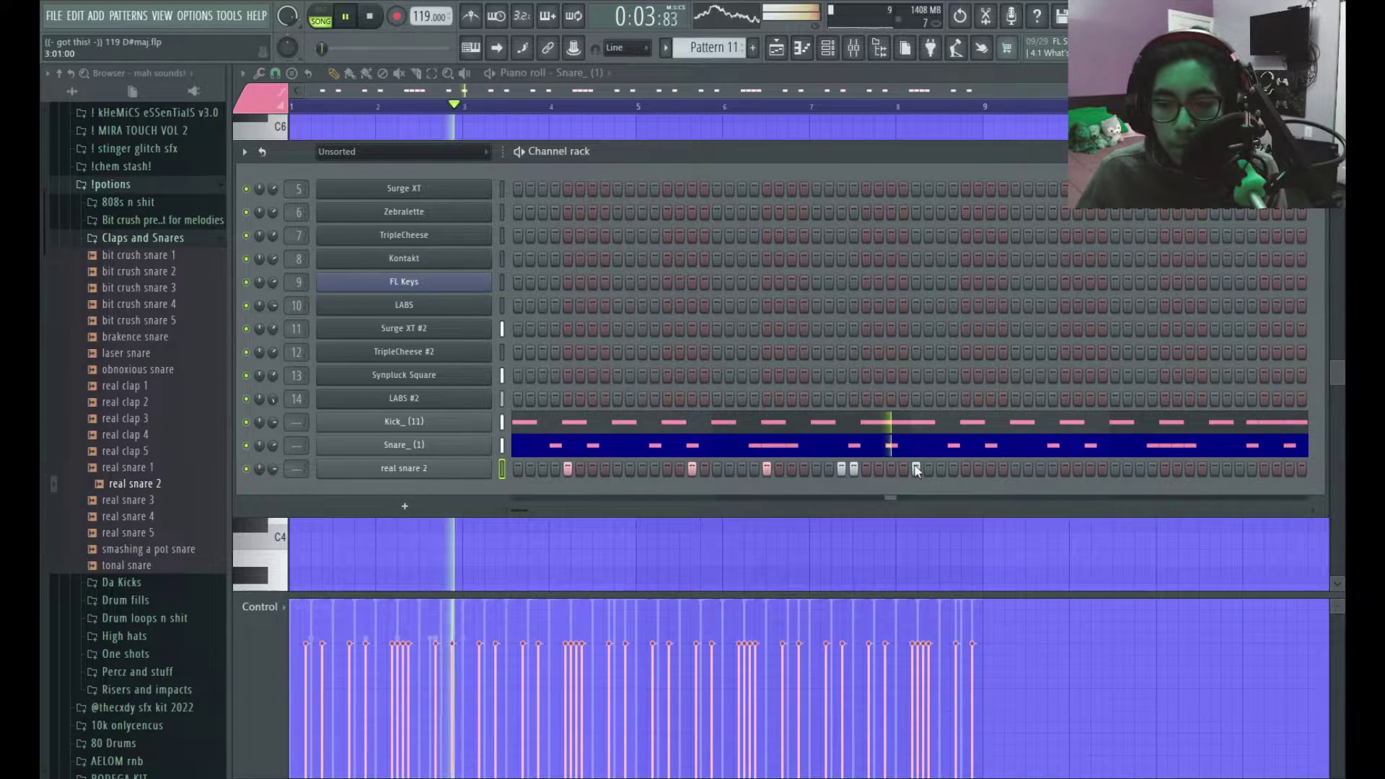
key("F7")
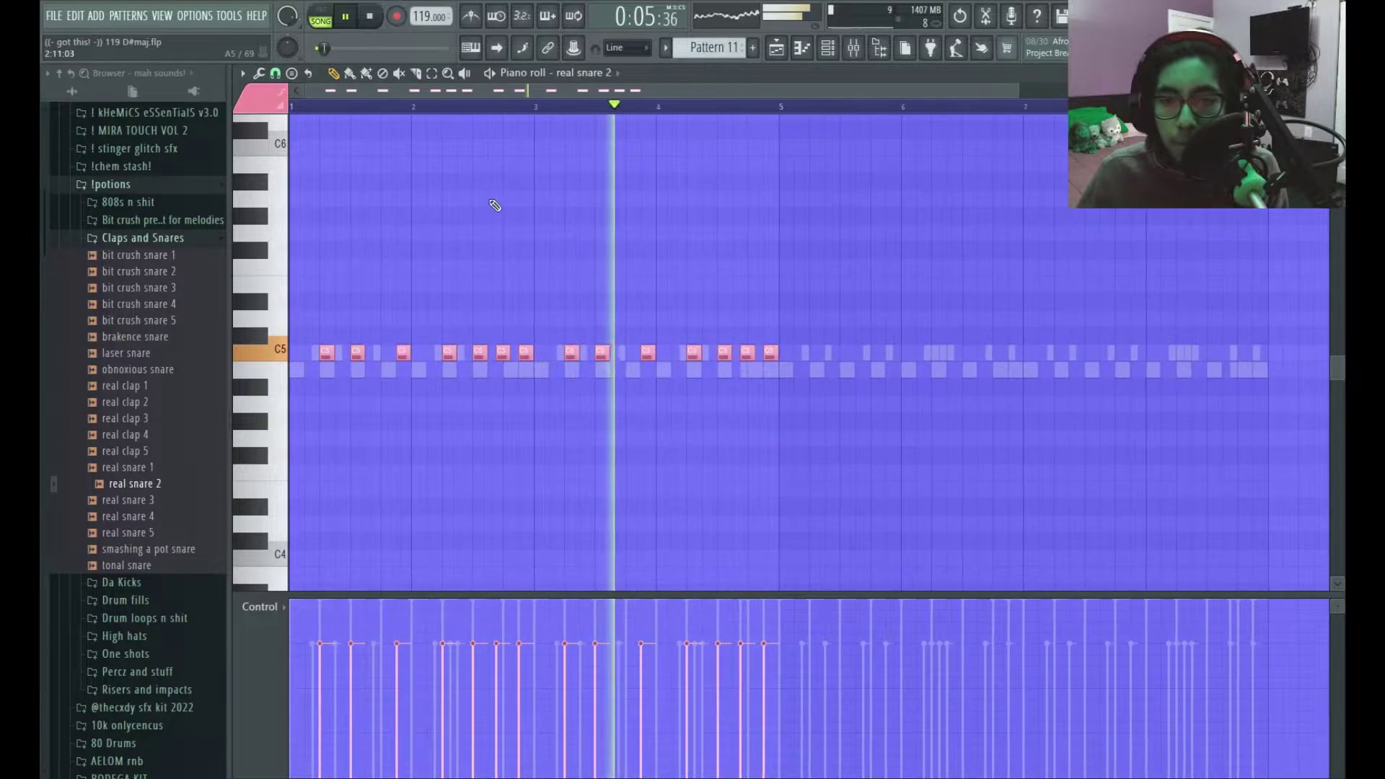
key("ctrl+b")
left_click(553, 225)
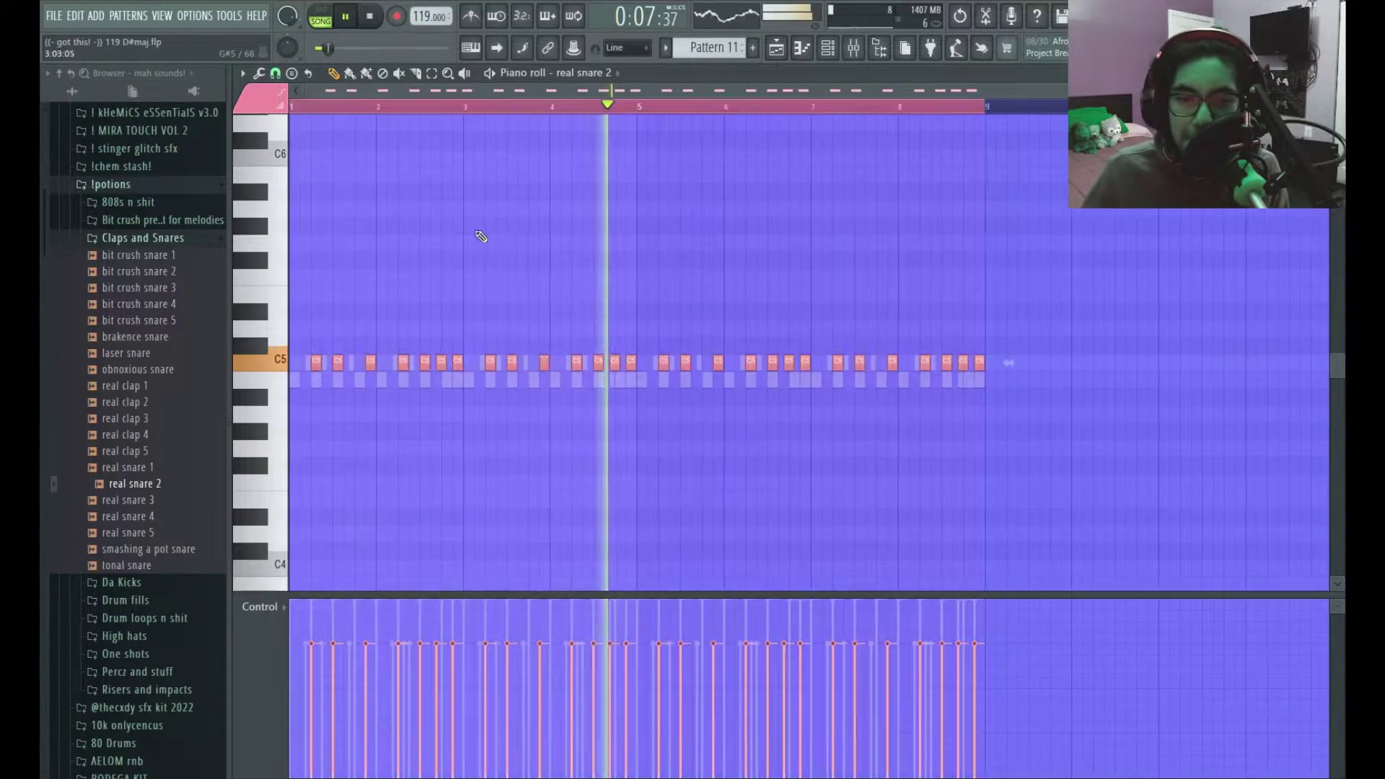
Collapse the Claps and Snares folder in the !potions sample library
left_click(142, 237)
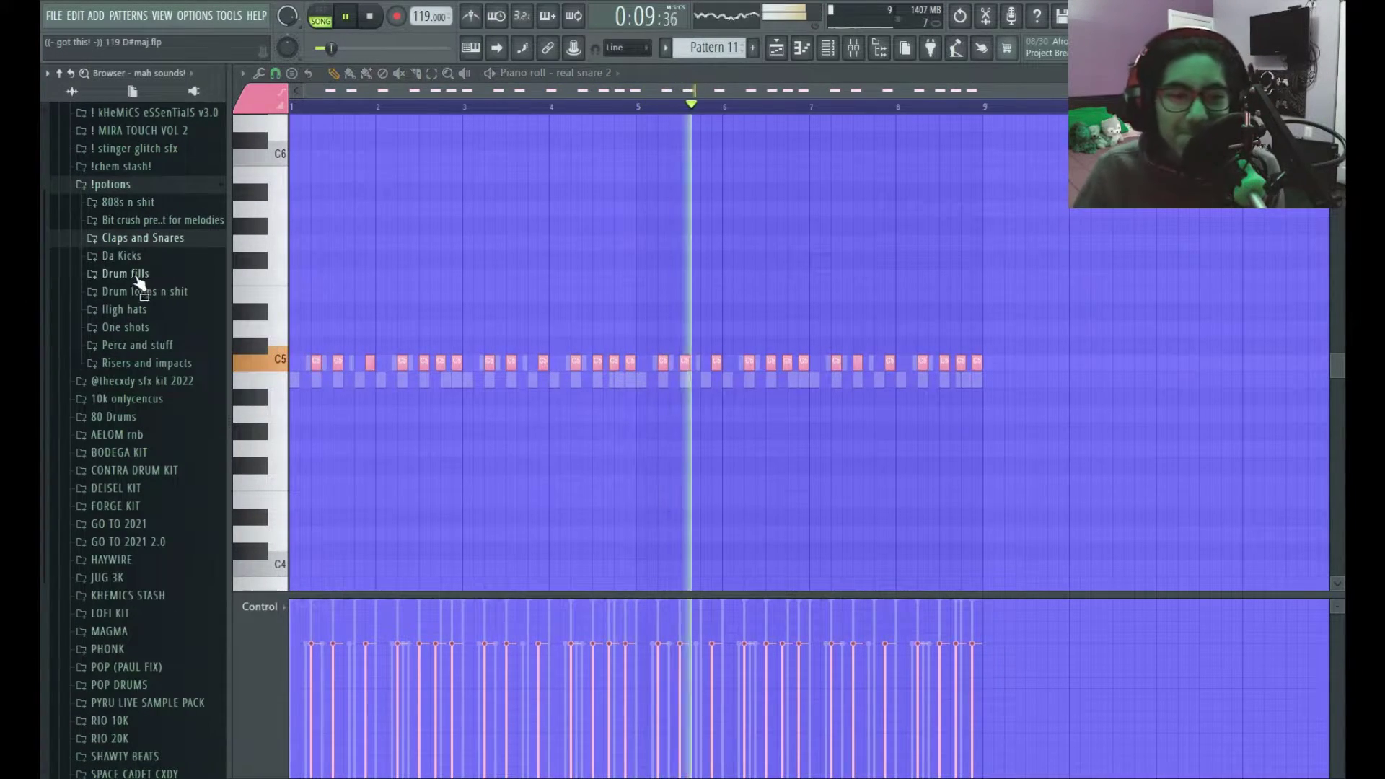
Open the Da Kicks folder in the !potions sample library
left_click(121, 255)
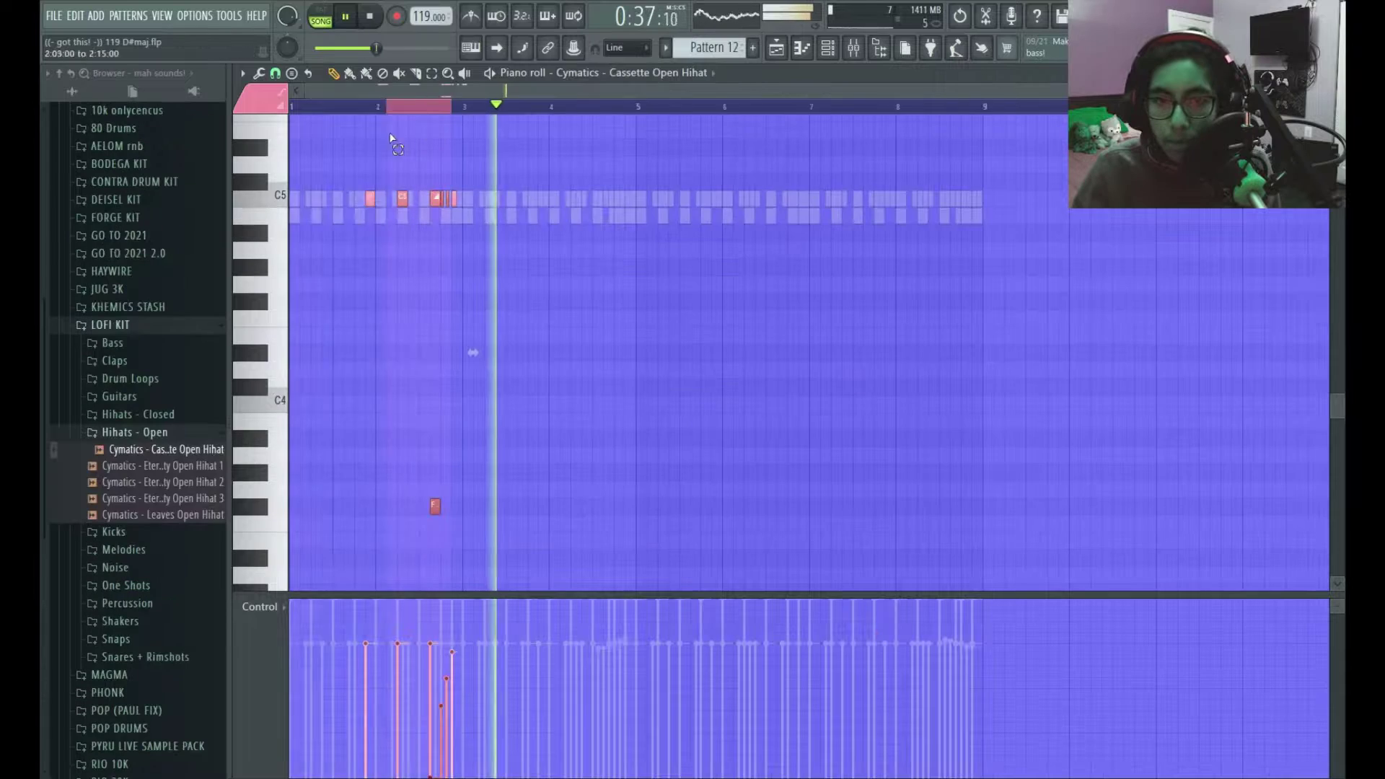
Duplicate the Cassette Open Hihat notes so the pattern repeats every two bars through bar 8
key("ctrl+b")
key("ctrl+b")
key("ctrl+b")
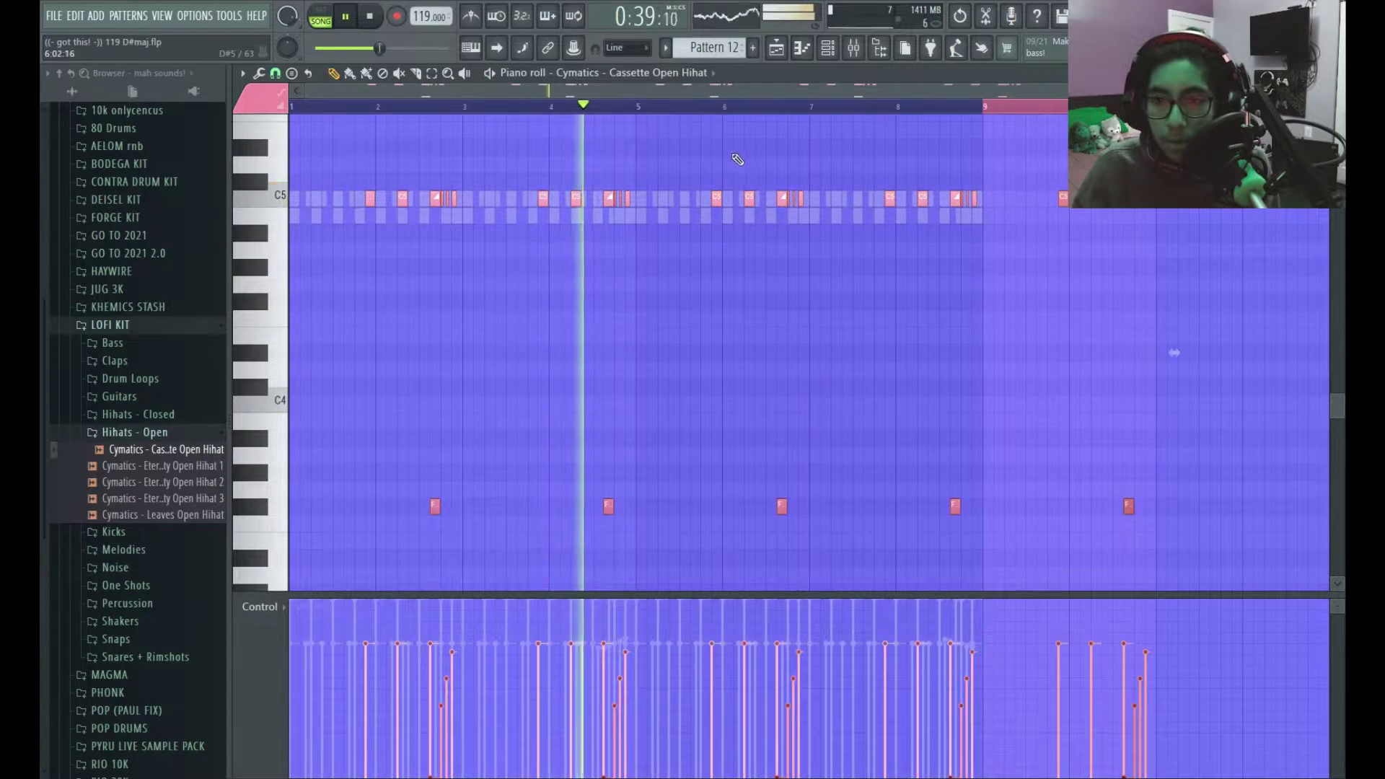
key("Down")
key("Down")
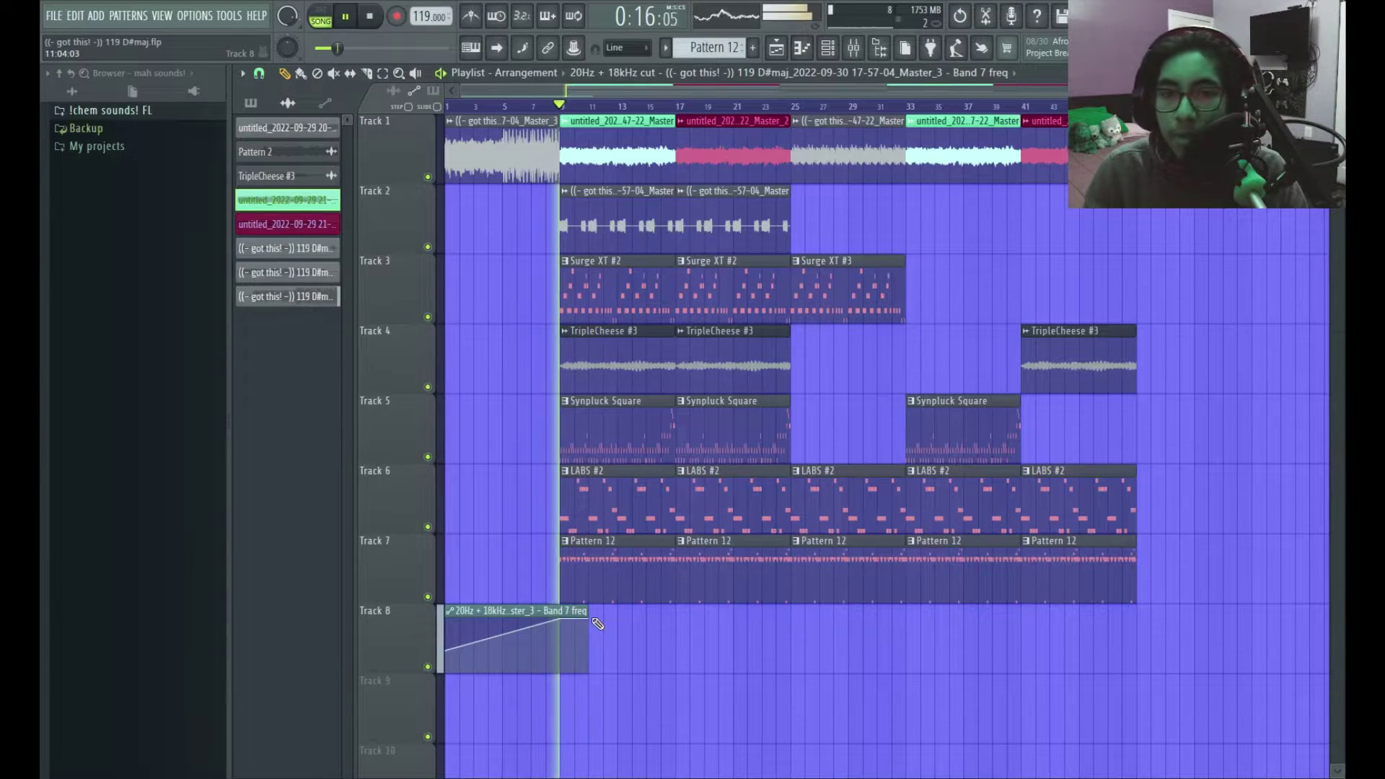
Open the channel rack for the Pattern 12 drums
scroll(532, 303, "up", 2)
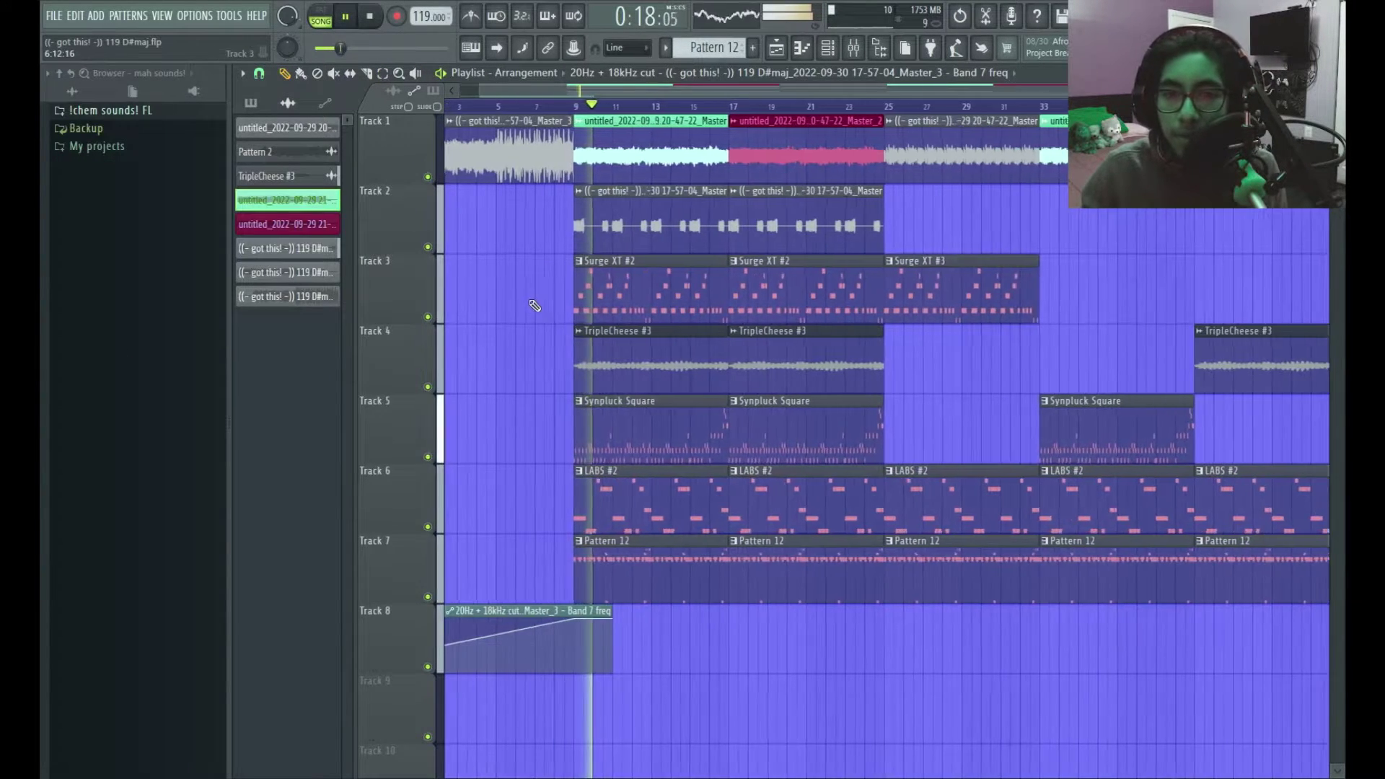
scroll(532, 303, "down", 2)
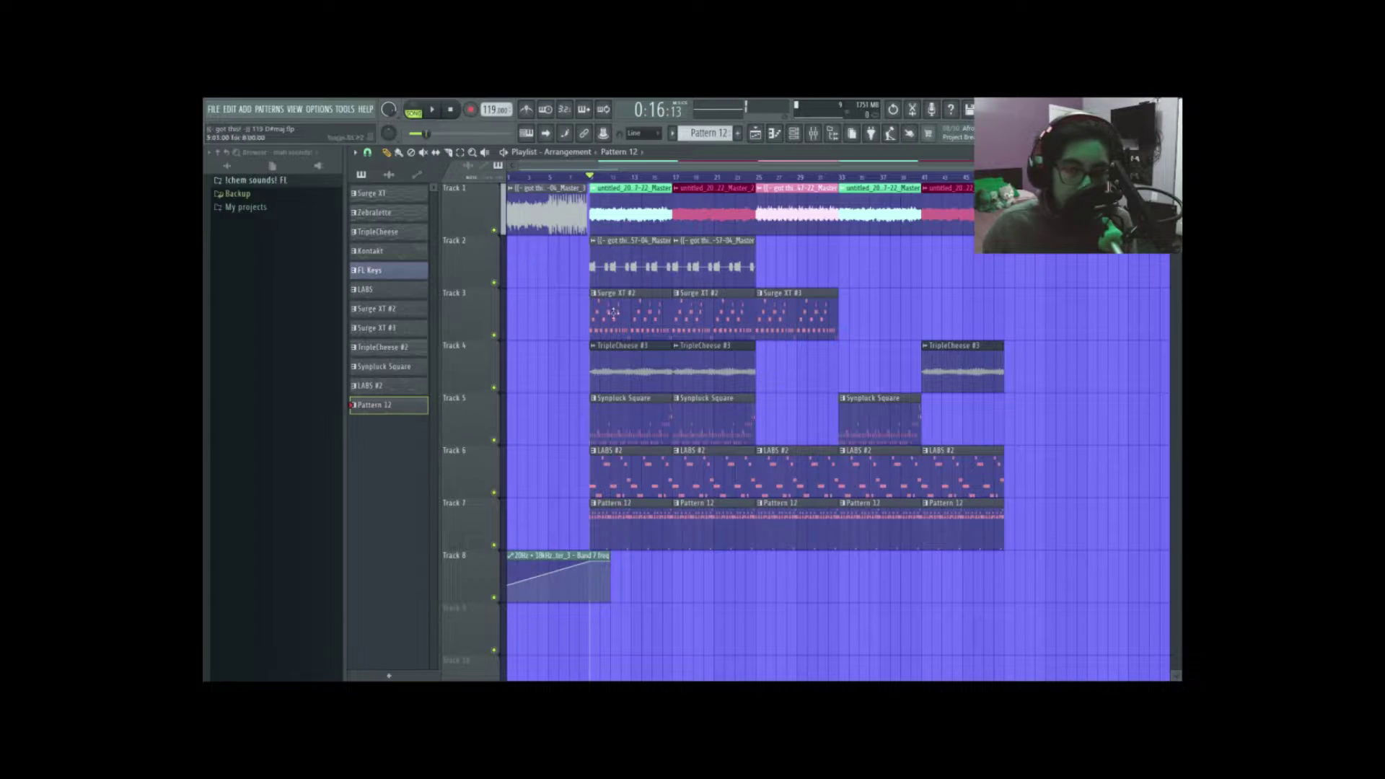
left_click(792, 135)
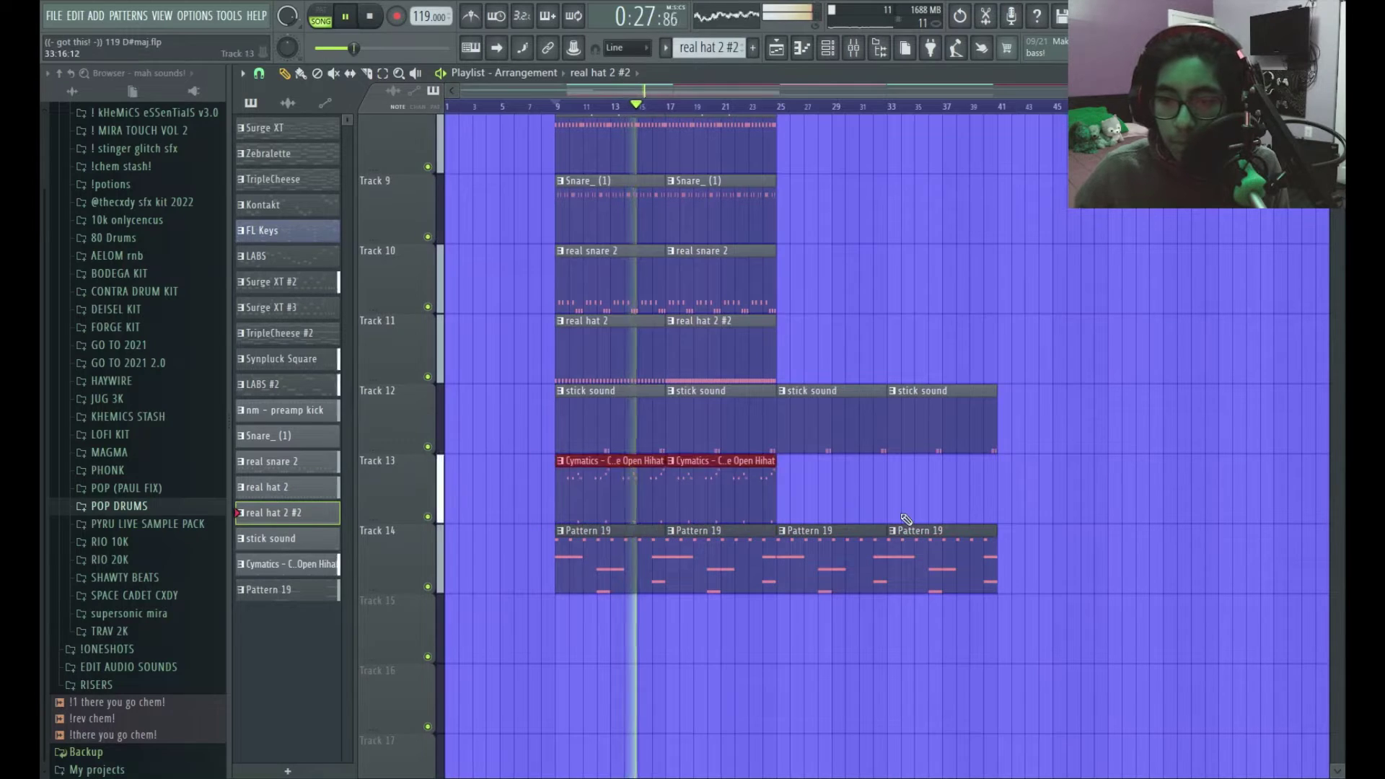
Place the nm - preamp kick clip at bar 41 on Track 8 and a short real hat 2 clip at bar 45 on Track 11
scroll(793, 490, "up", 5)
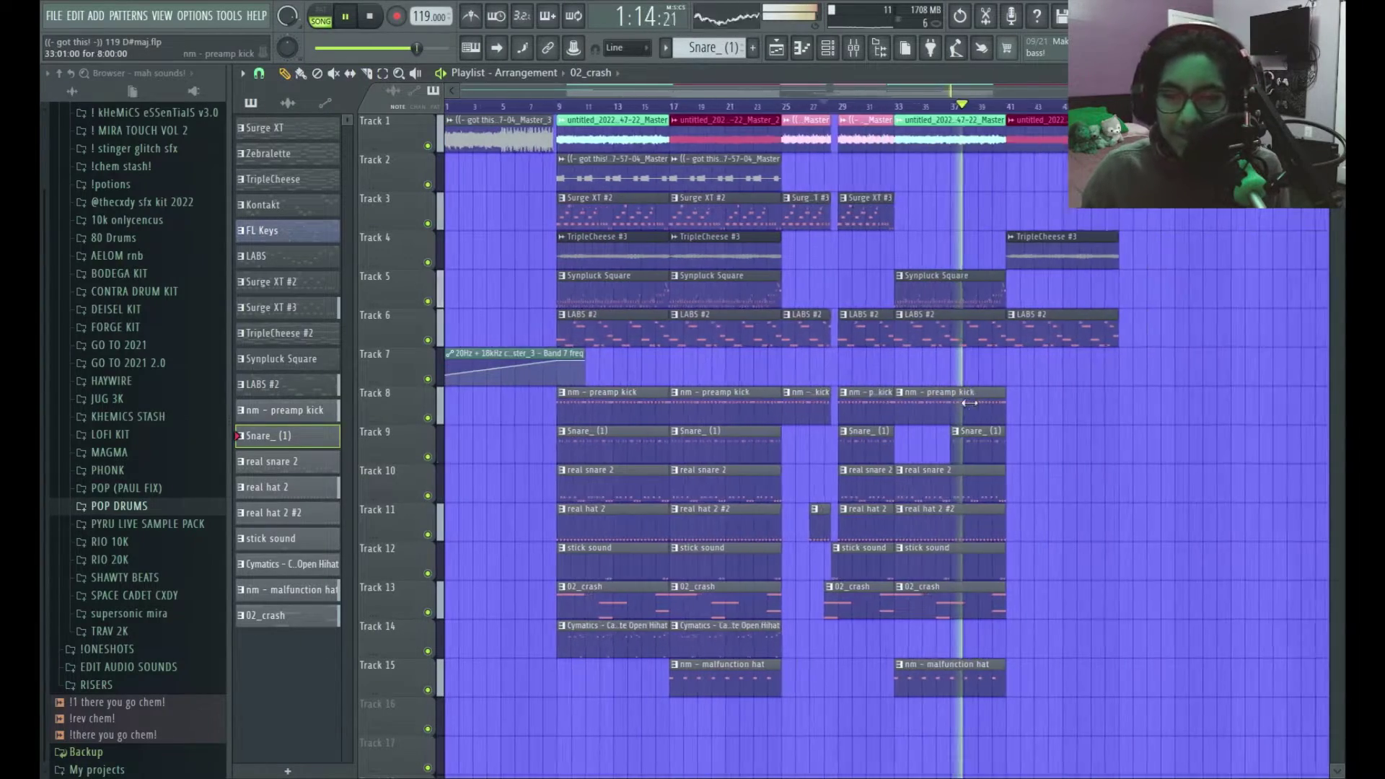
left_click(1010, 407)
left_click(972, 530)
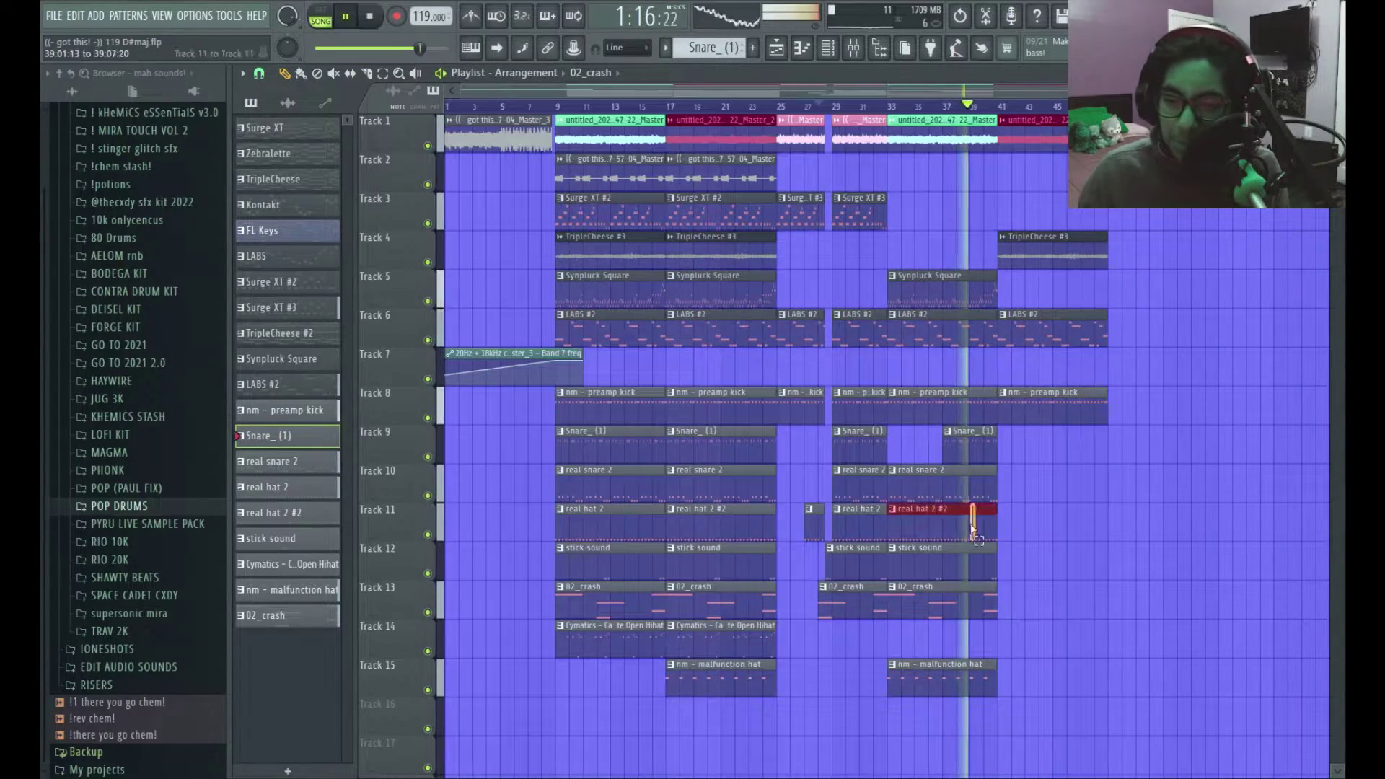
left_click(1051, 516)
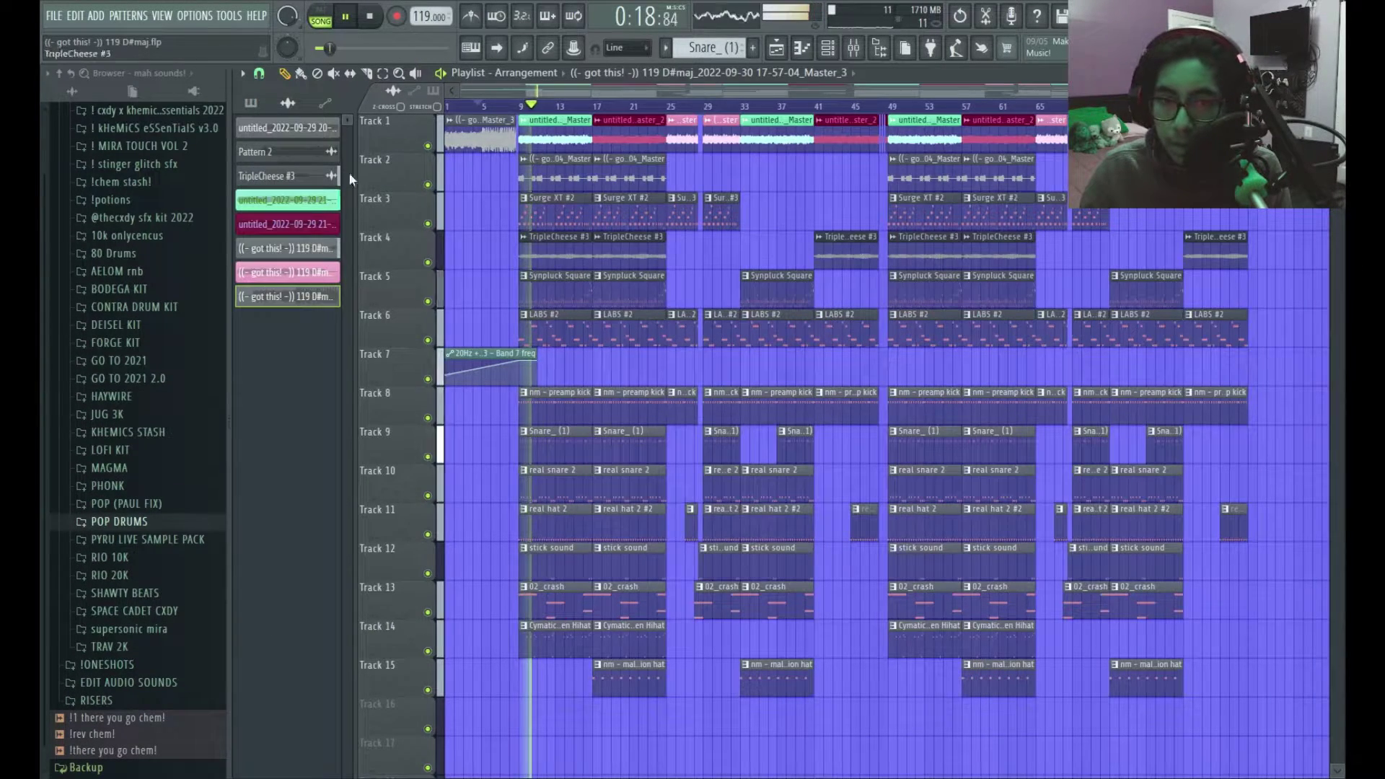
scroll(482, 200, "down", 3)
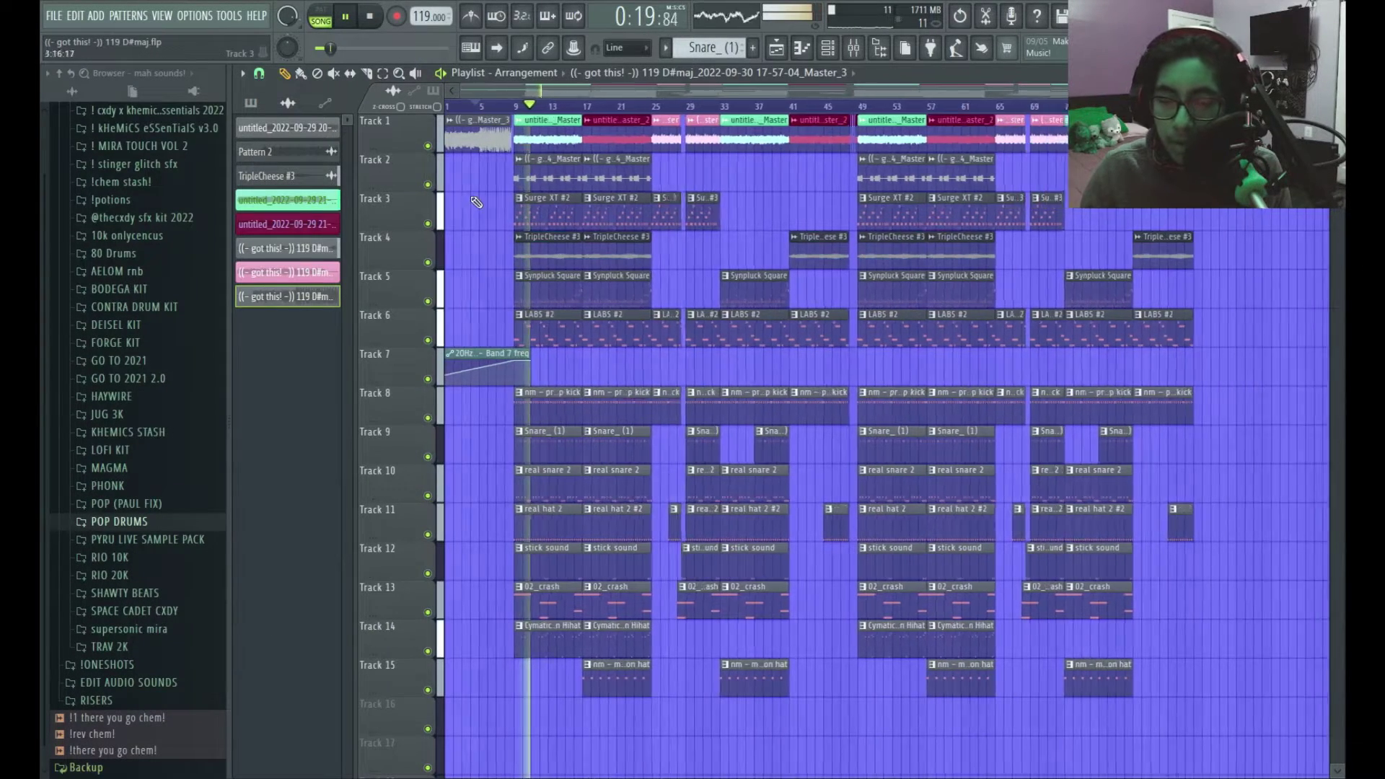
scroll(481, 200, "down", 1)
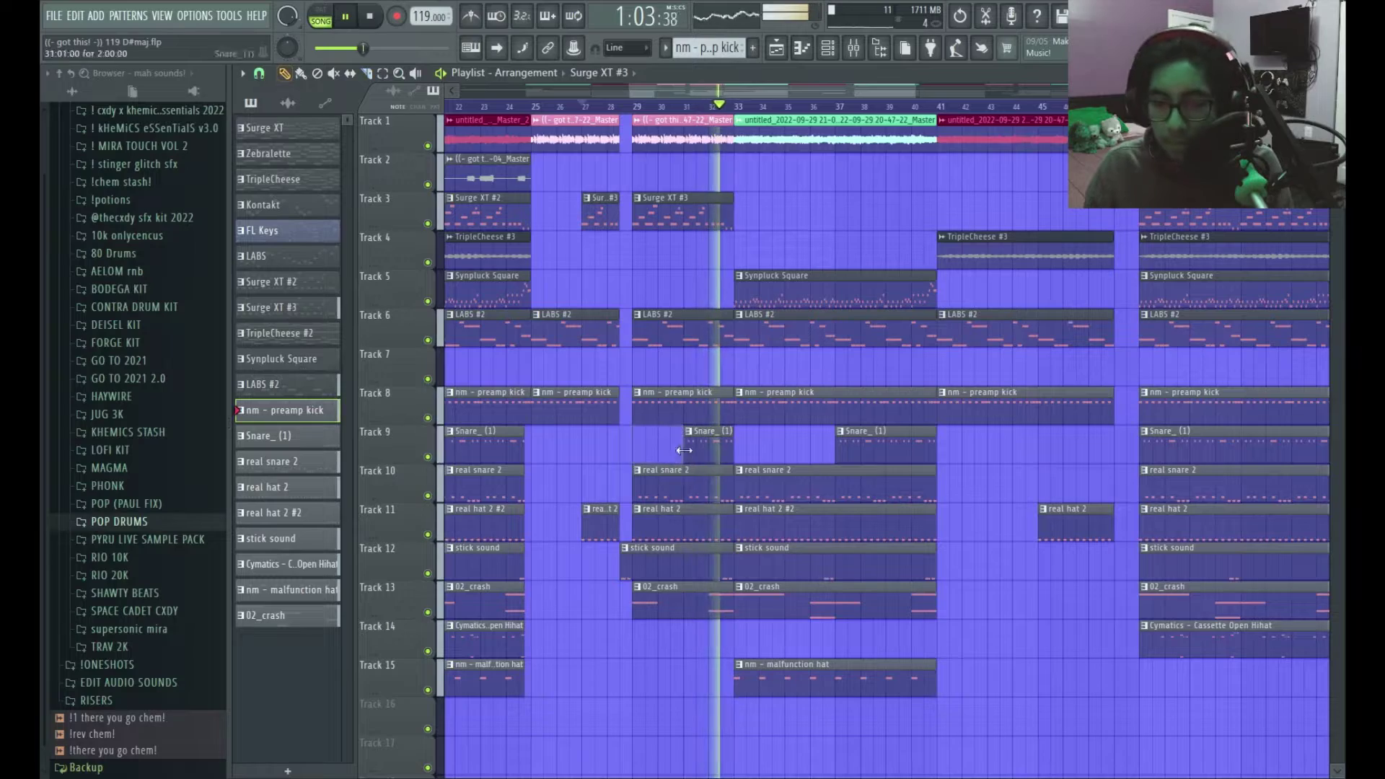
scroll(683, 451, "down", 3)
scroll(686, 465, "up", 4)
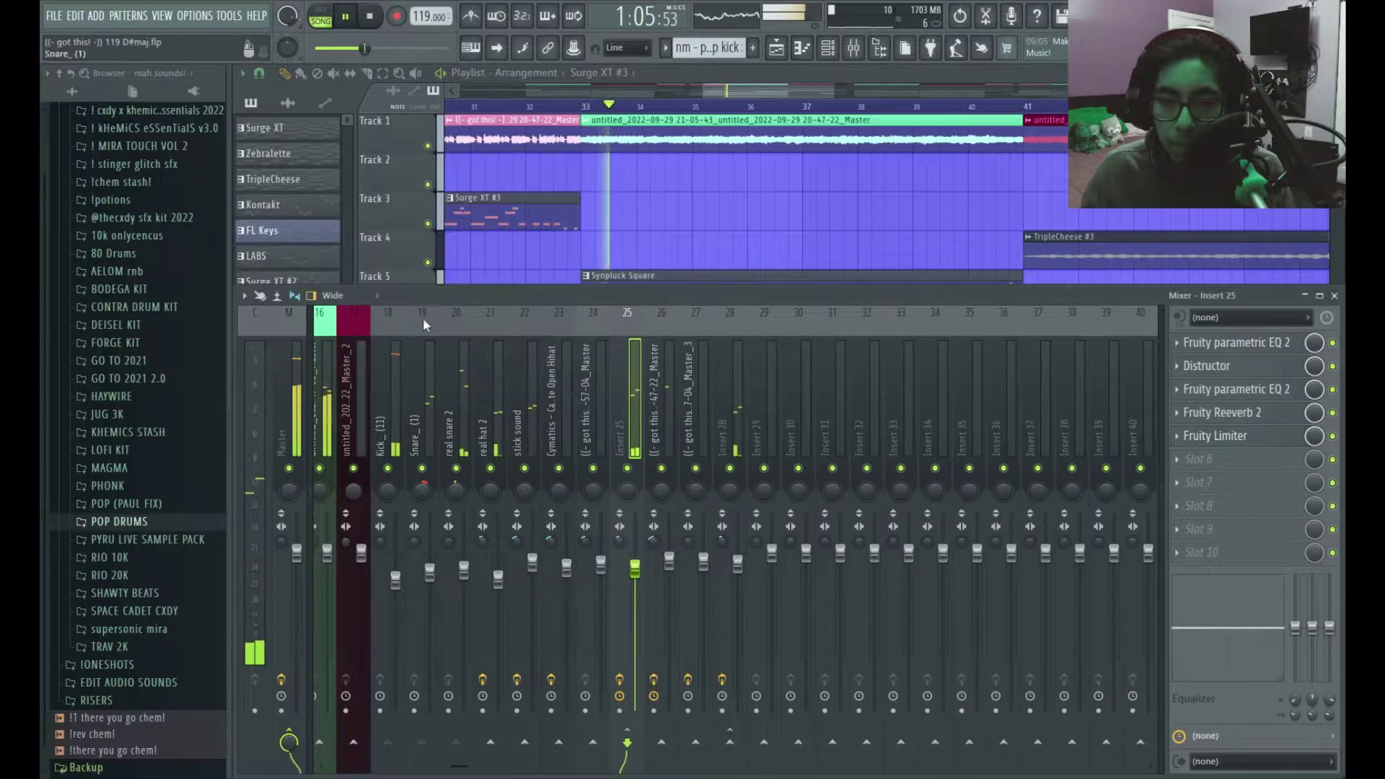
Close the mixer, automate the green Track 1 audio clip's channel pitch, and trim the Track 16 automation clip to end at bar 41
key("F9")
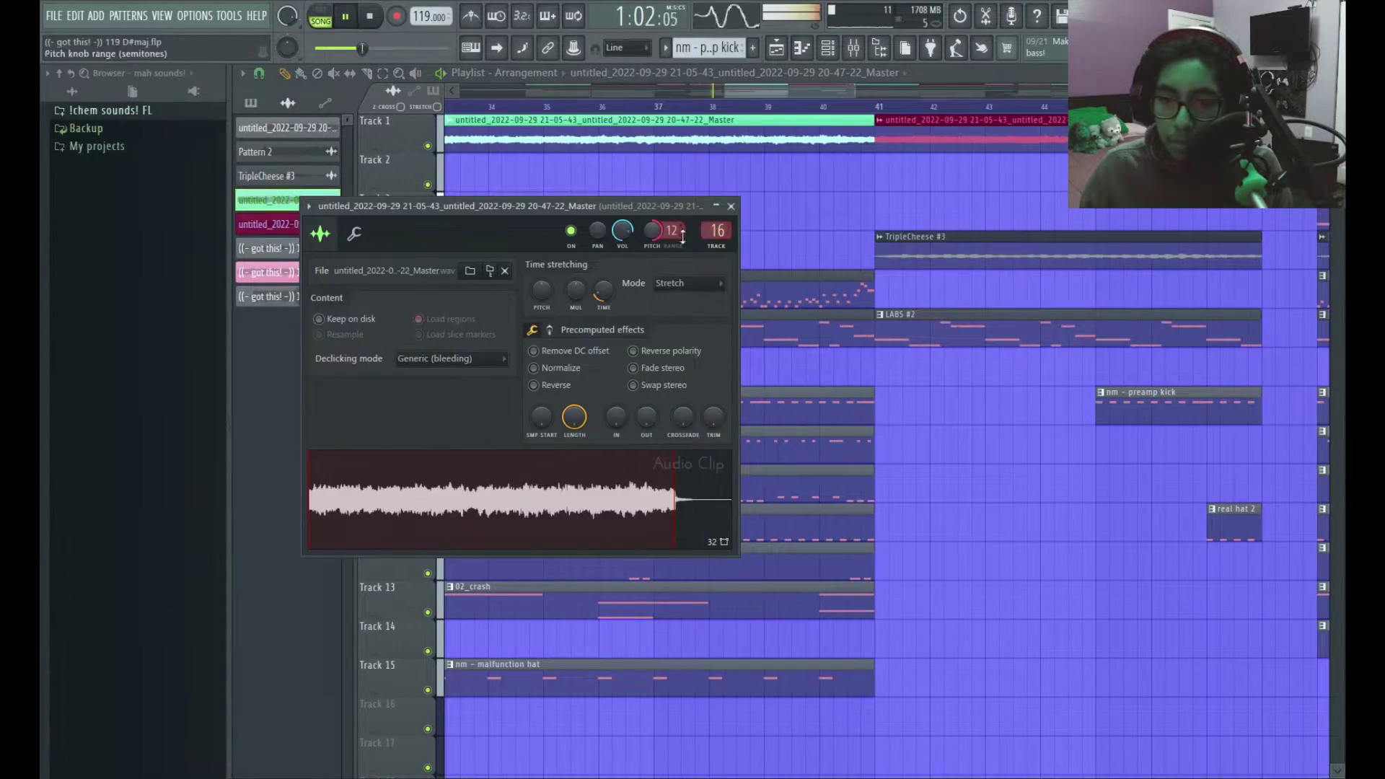
double_click(716, 232)
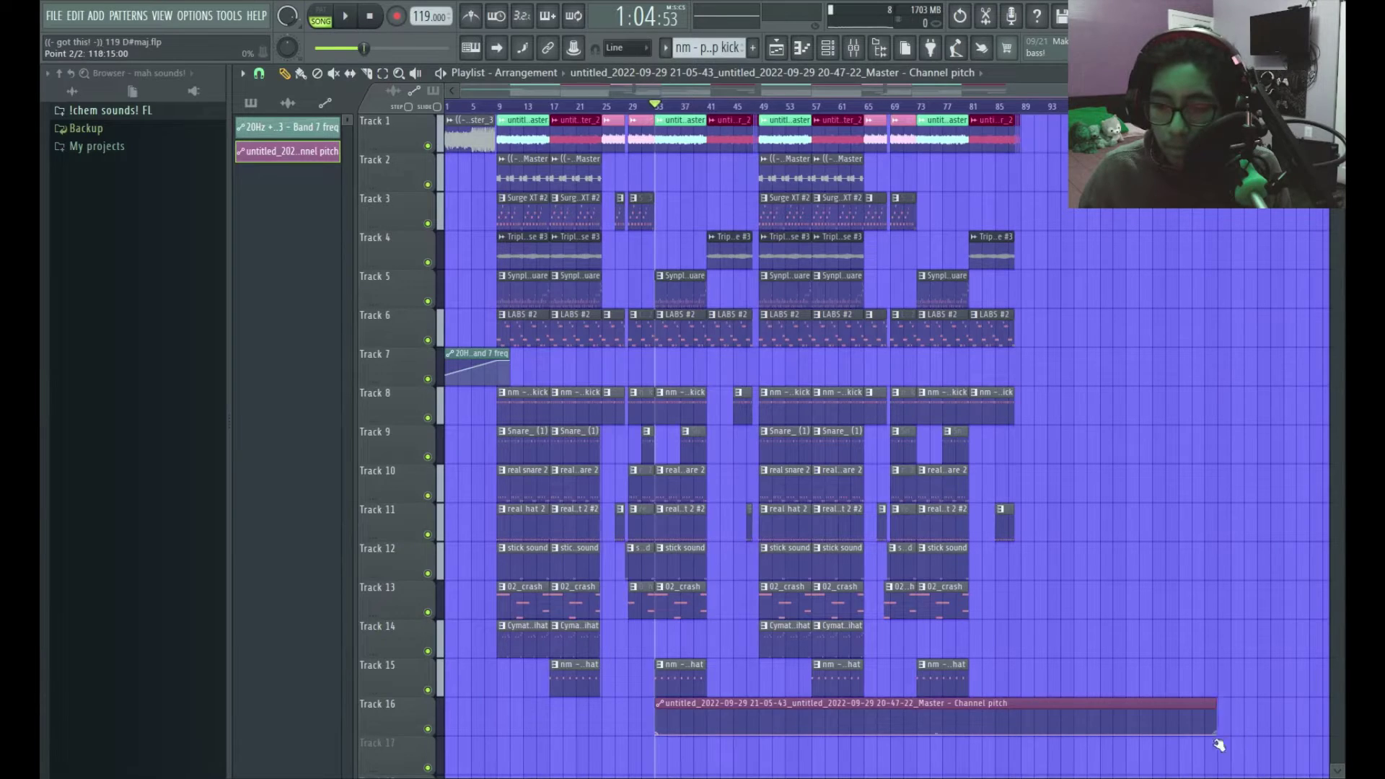
left_click_drag(1218, 745, 705, 734)
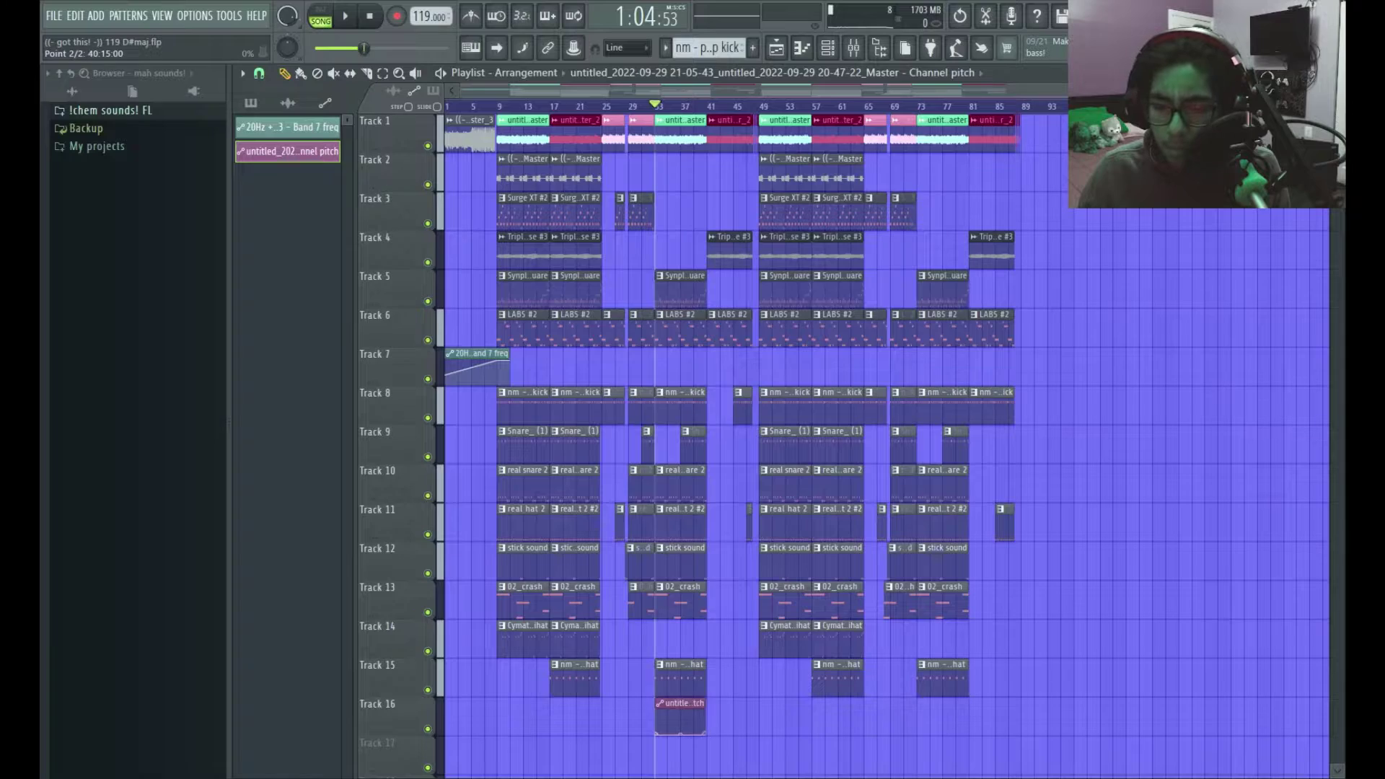
Repeat the short pitch automation pulse along Track 16 from bar 33 to bar 41
scroll(657, 734, "up", 3)
scroll(820, 714, "down", 1)
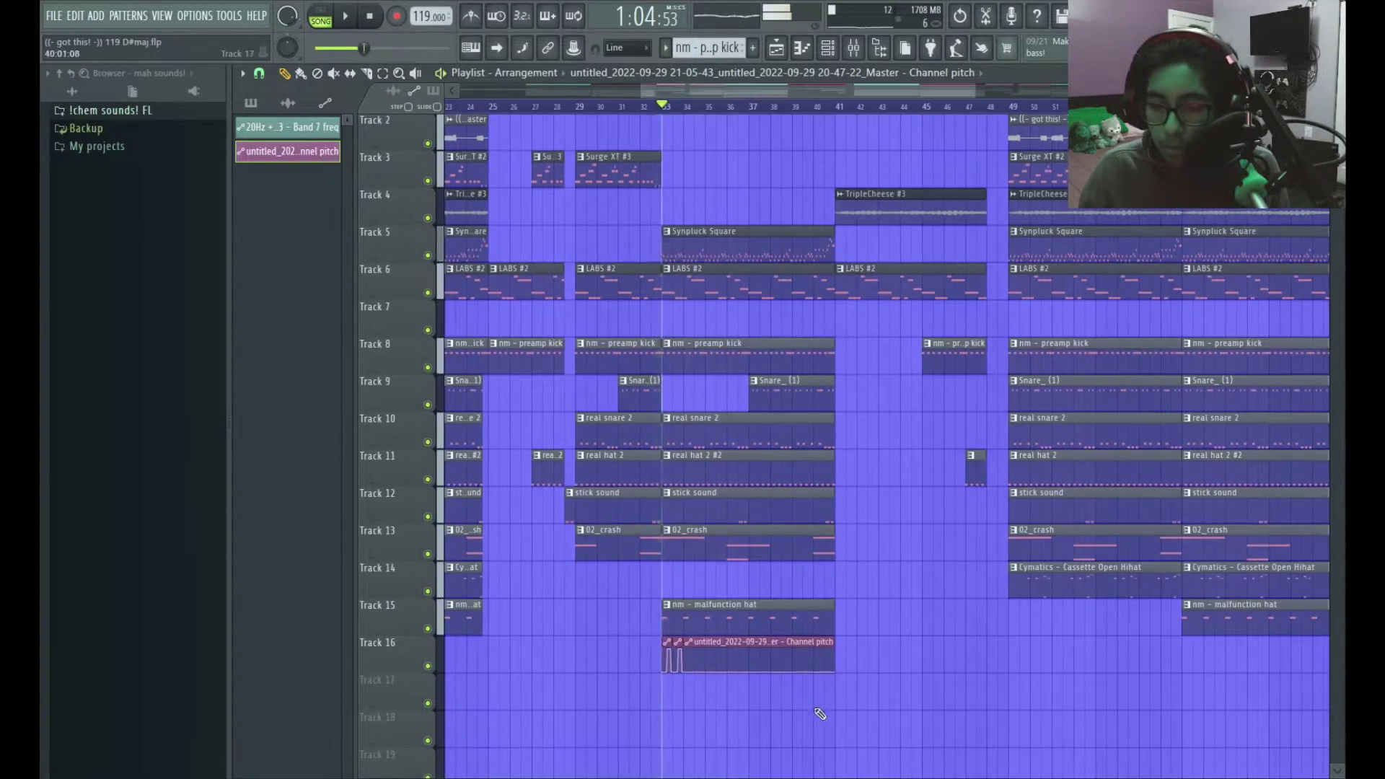
key("space")
mouse_move(668, 642)
left_mouse_down()
mouse_move(829, 642)
mouse_move(769, 643)
left_mouse_up()
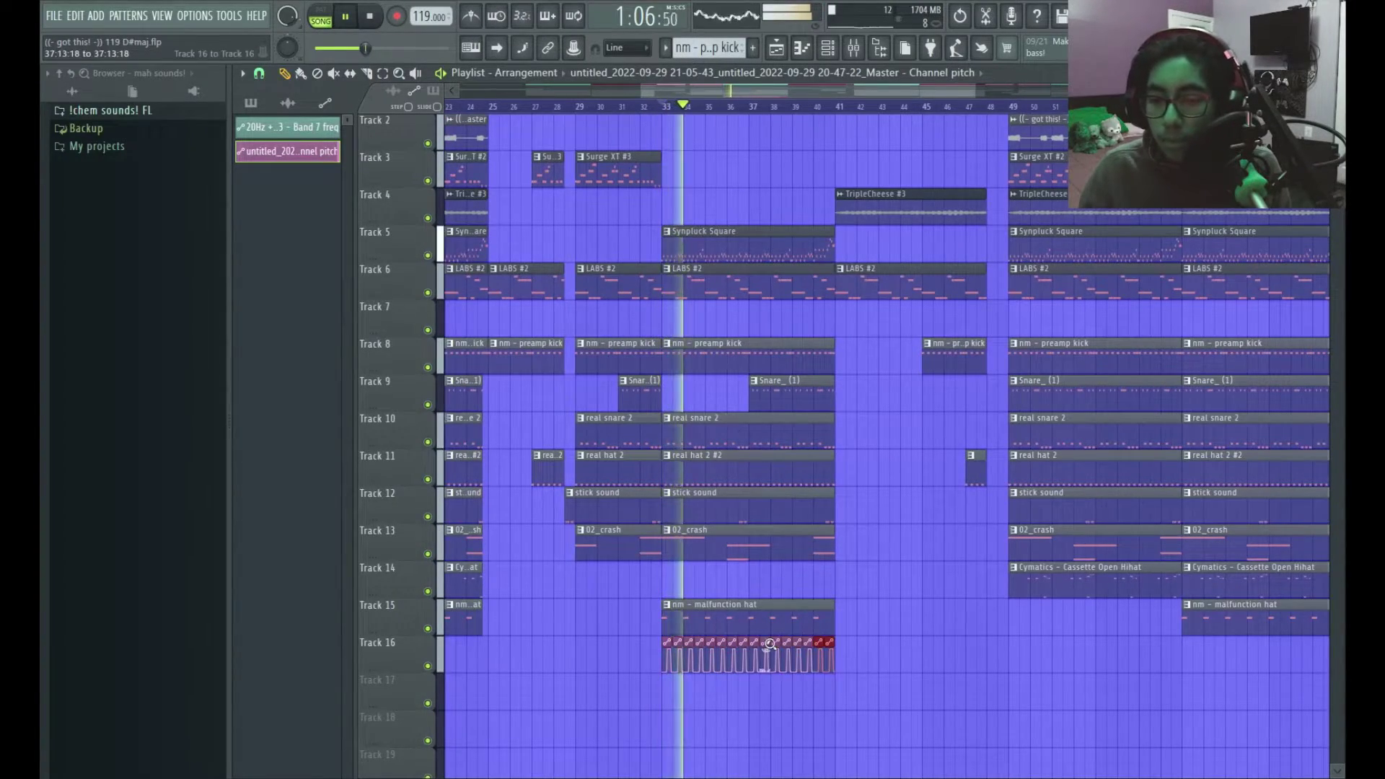
scroll(846, 524, "down", 3)
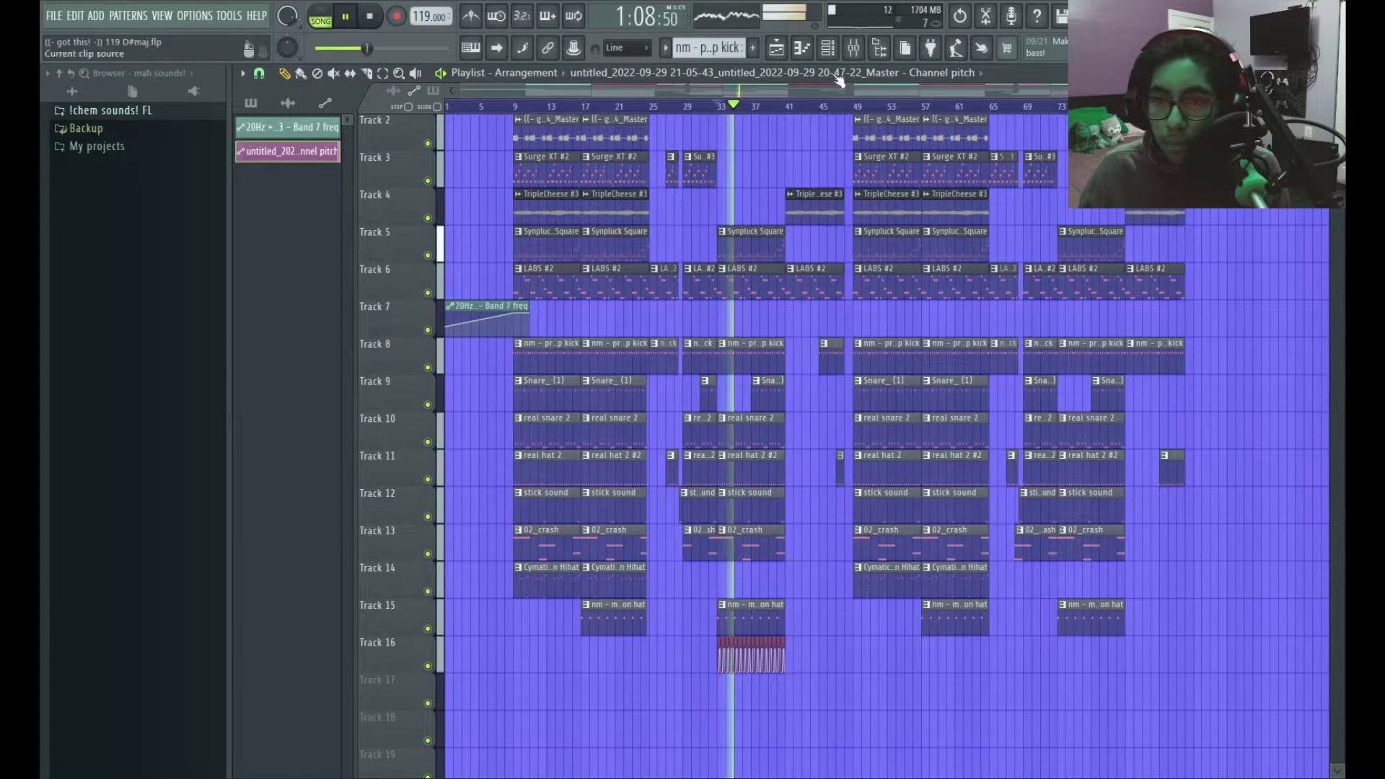
Trim the start of the real snare 2 clip on Track 10 to step 13 of bar 33
key("F9")
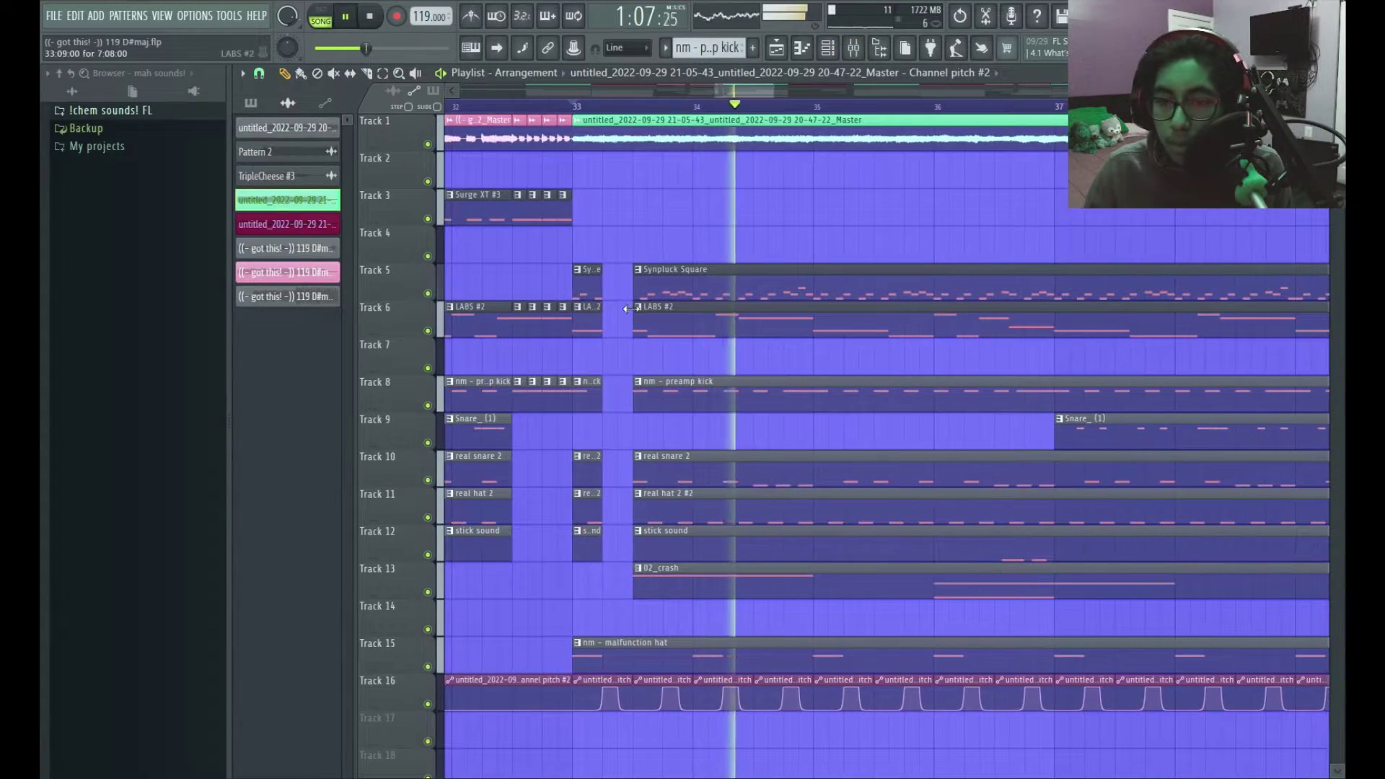
scroll(674, 470, "up", 3)
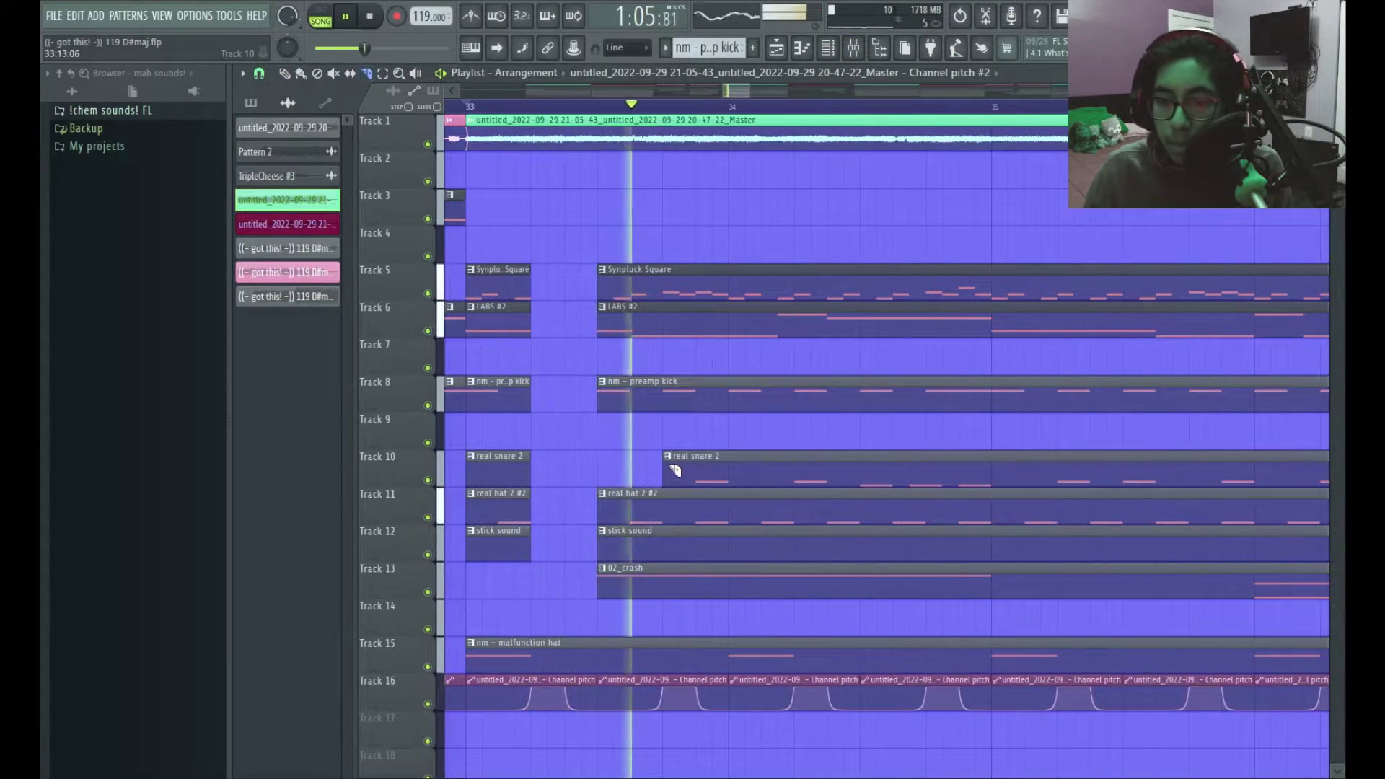
scroll(677, 459, "down", 3)
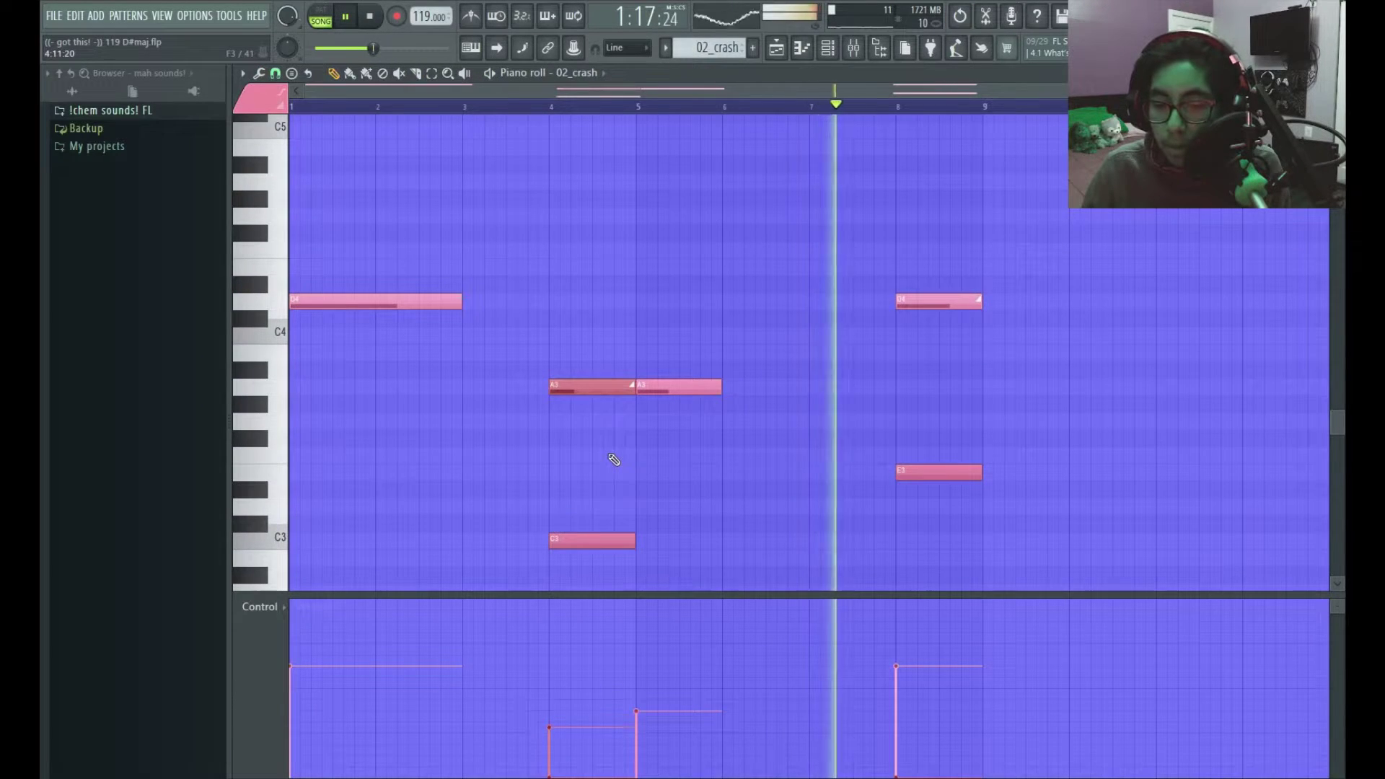
Lower the velocity of the D4 note in bar 8 of the 02_crash pattern
scroll(930, 377, "up", 1)
scroll(930, 378, "down", 1)
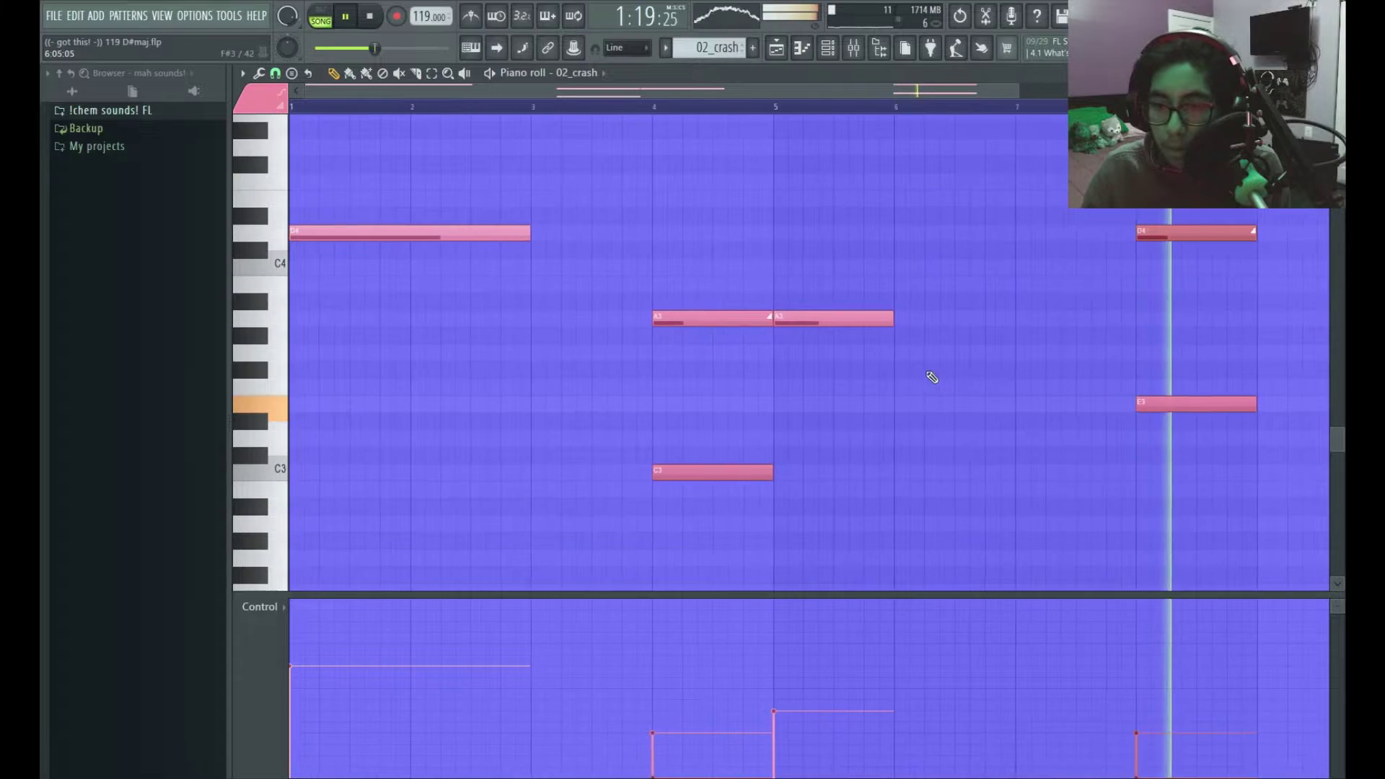
scroll(930, 377, "down", 2)
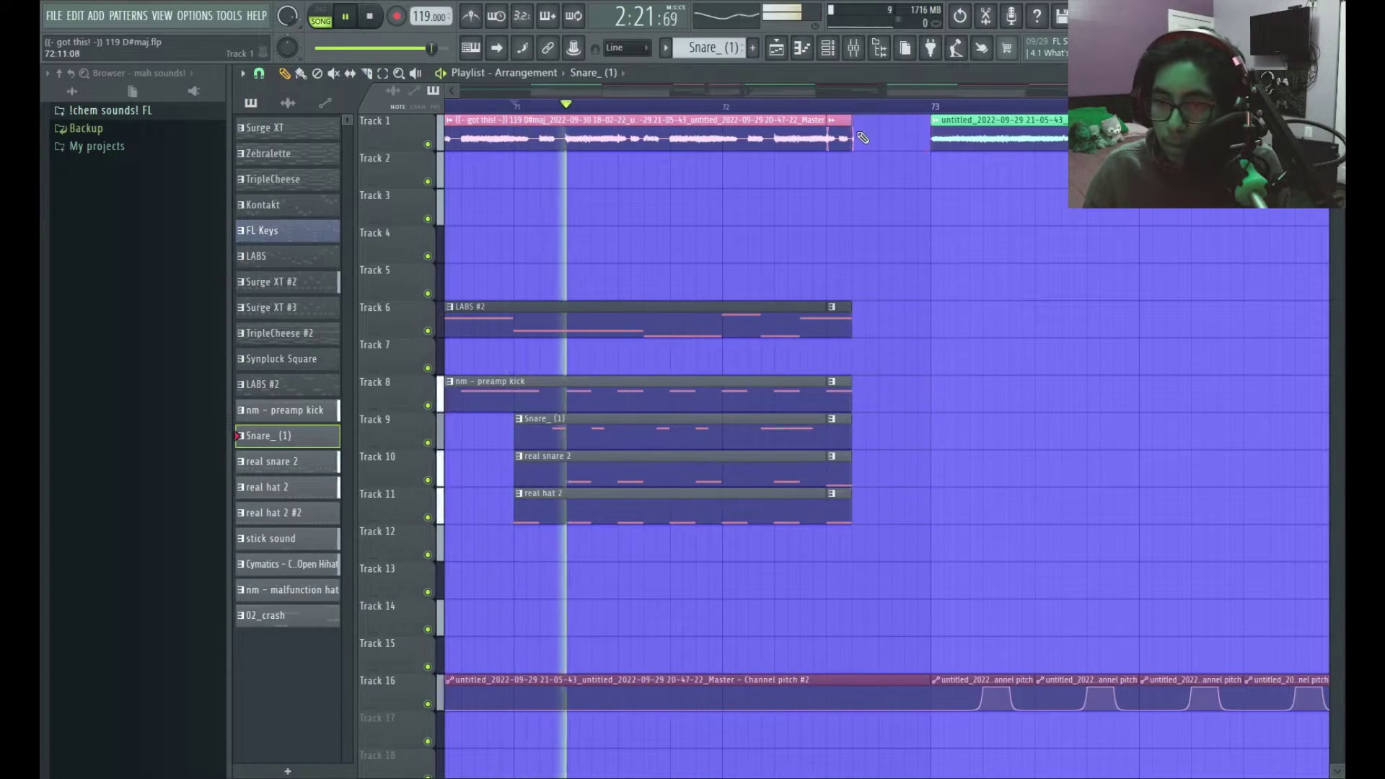
Adjust the end of the intro audio clip on Track 1 to about the middle of bar 8
scroll(892, 476, "up", 5)
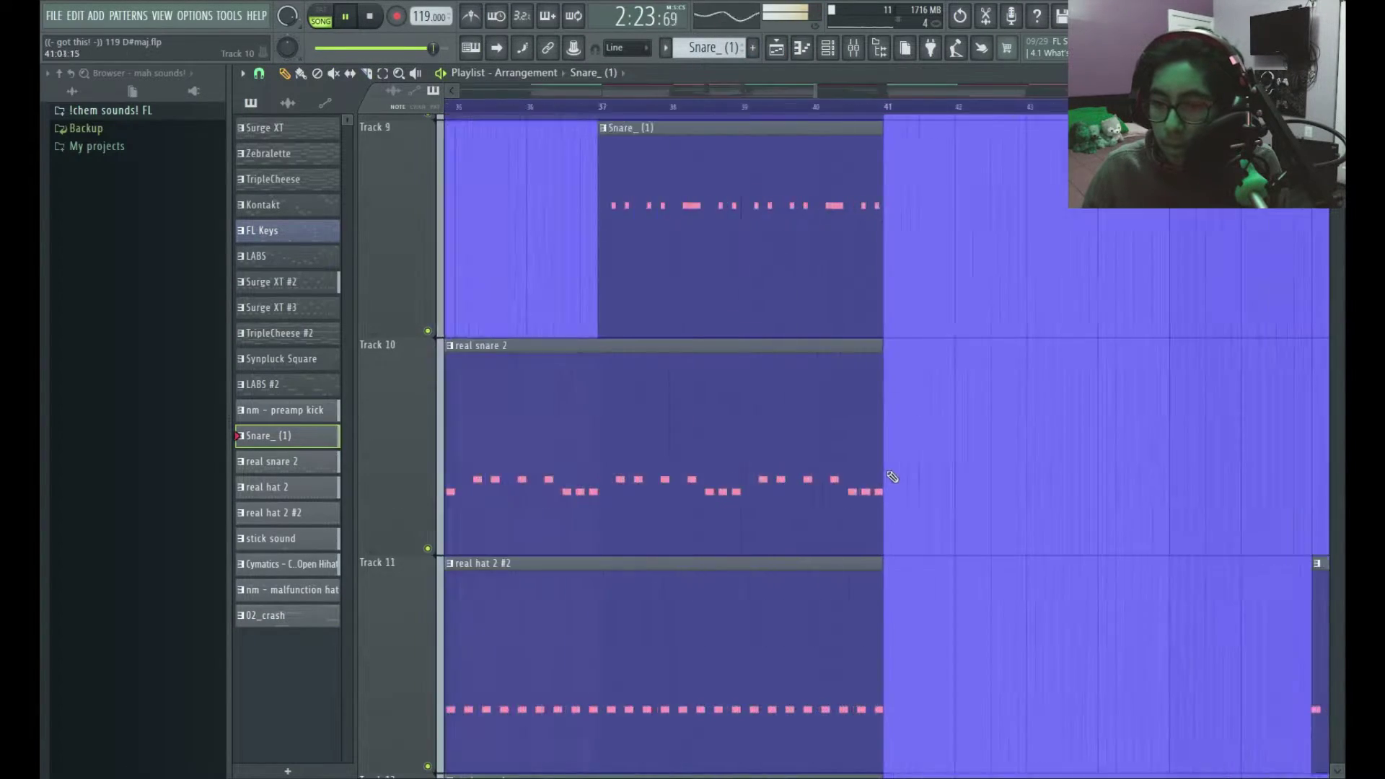
scroll(892, 476, "down", 5)
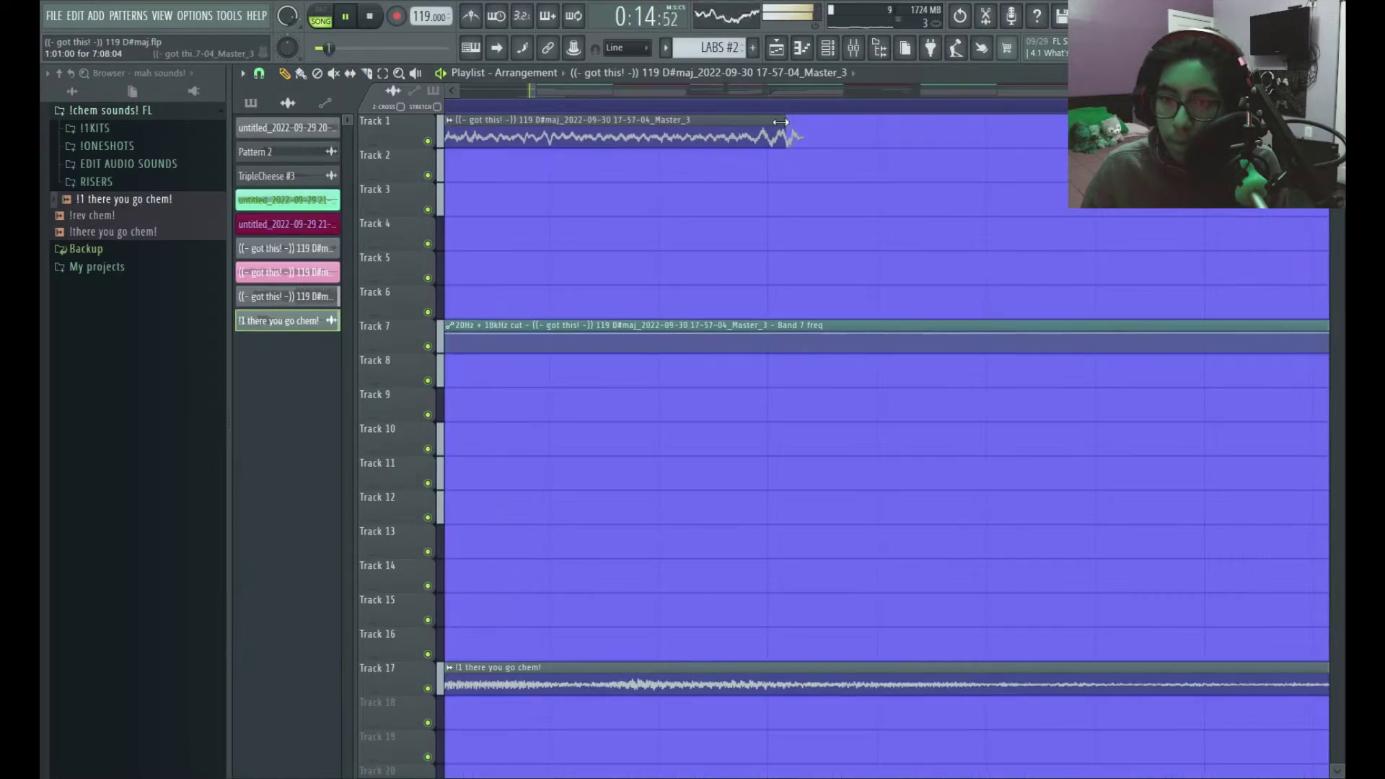
left_click_drag(780, 123, 825, 119)
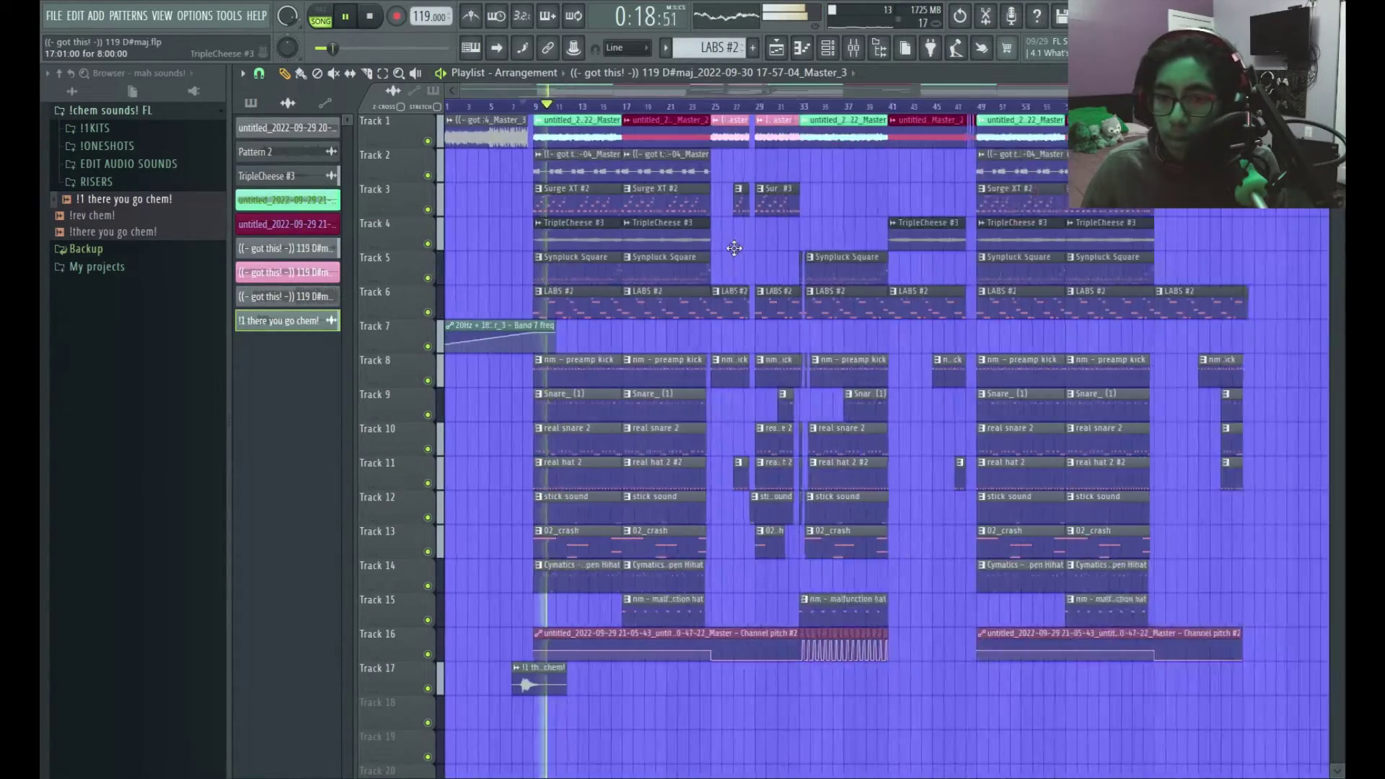
scroll(671, 274, "down", 1)
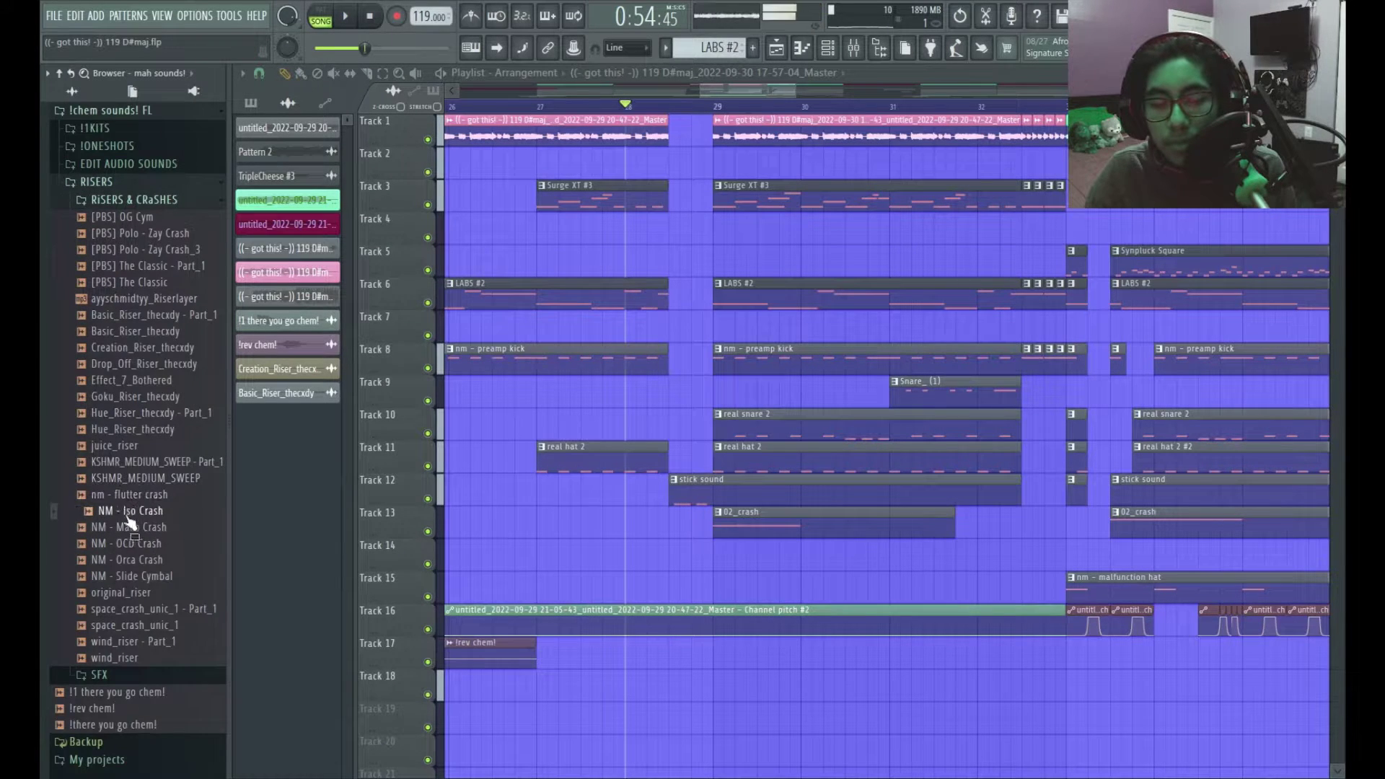
Place the NM - OCD Crash sample at bar 28 on Track 14 and turn on Normalize in its channel settings
left_click_drag(631, 534, 631, 534)
double_click(634, 539)
left_click(614, 448)
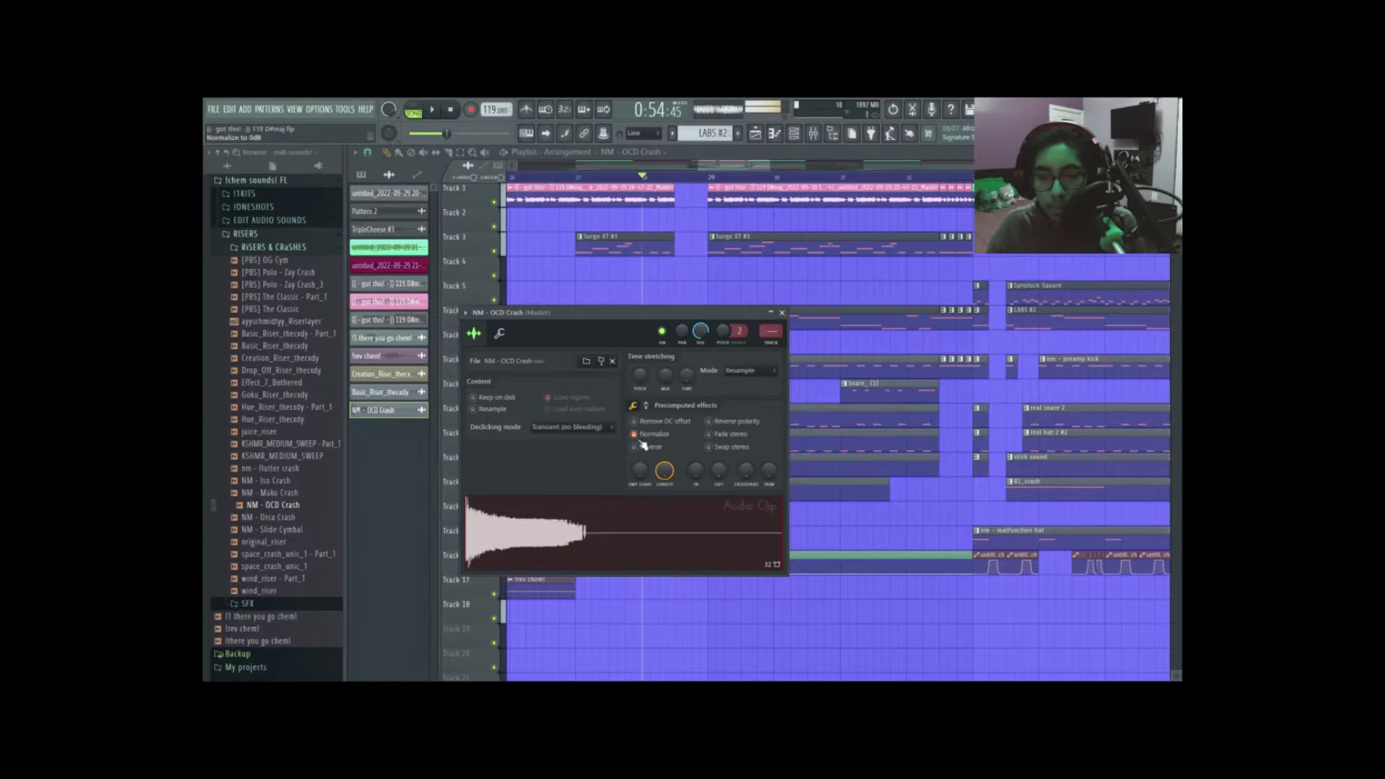
left_click(639, 438)
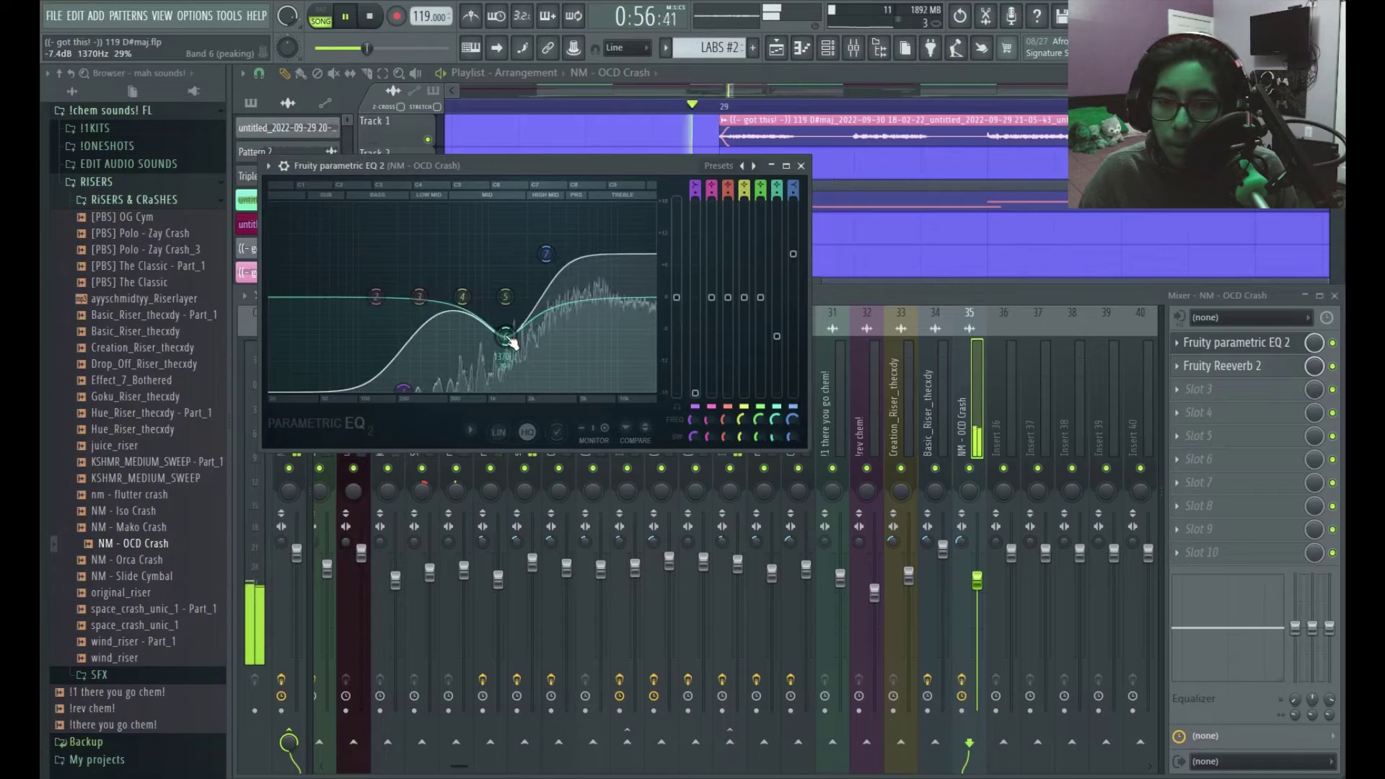
Shape a midrange cut in the NM - OCD Crash channel's Fruity parametric EQ 2 and close the mixer
left_click(492, 319)
key("F9")
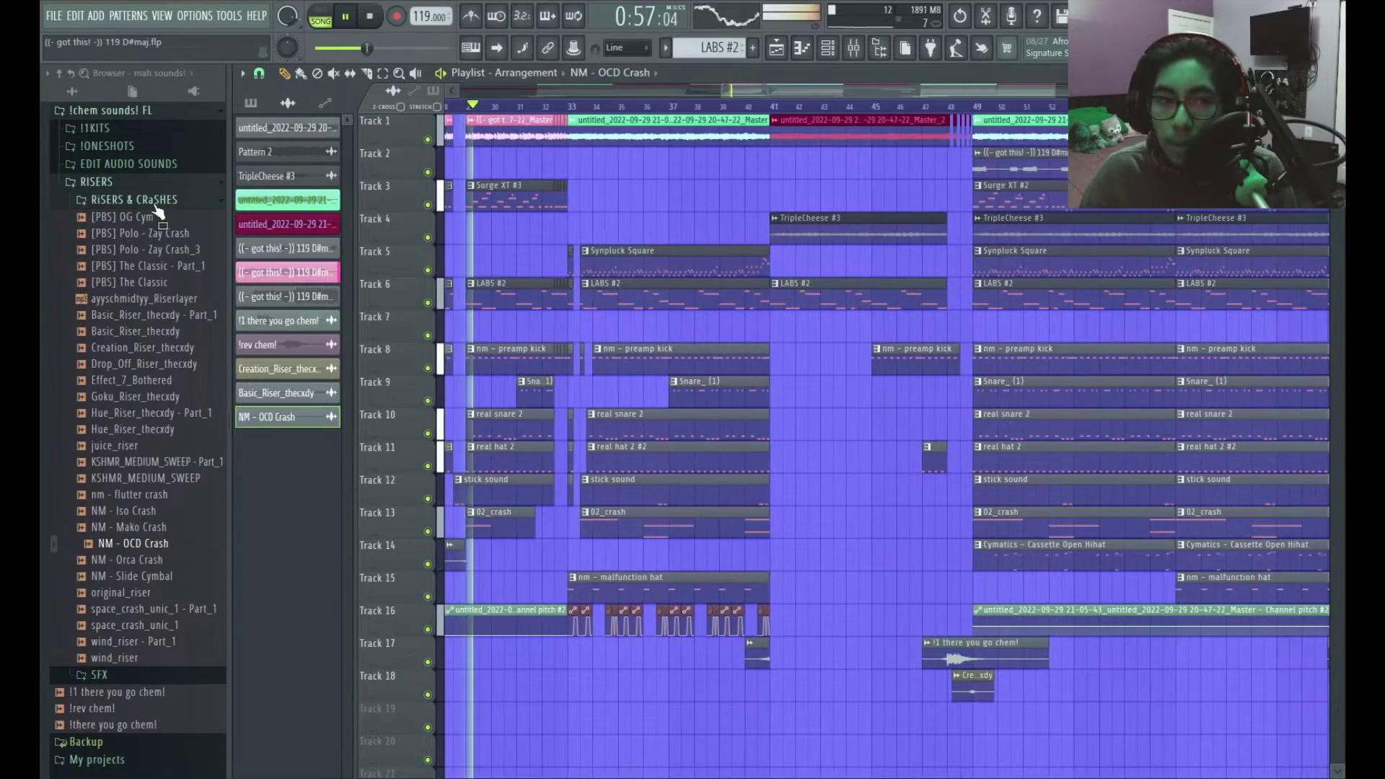
Collapse the RISERS folder and place the SOUND EFFECTS USED FOR EDITING - Part_3 sample at bar 8 on Track 15
left_click(144, 183)
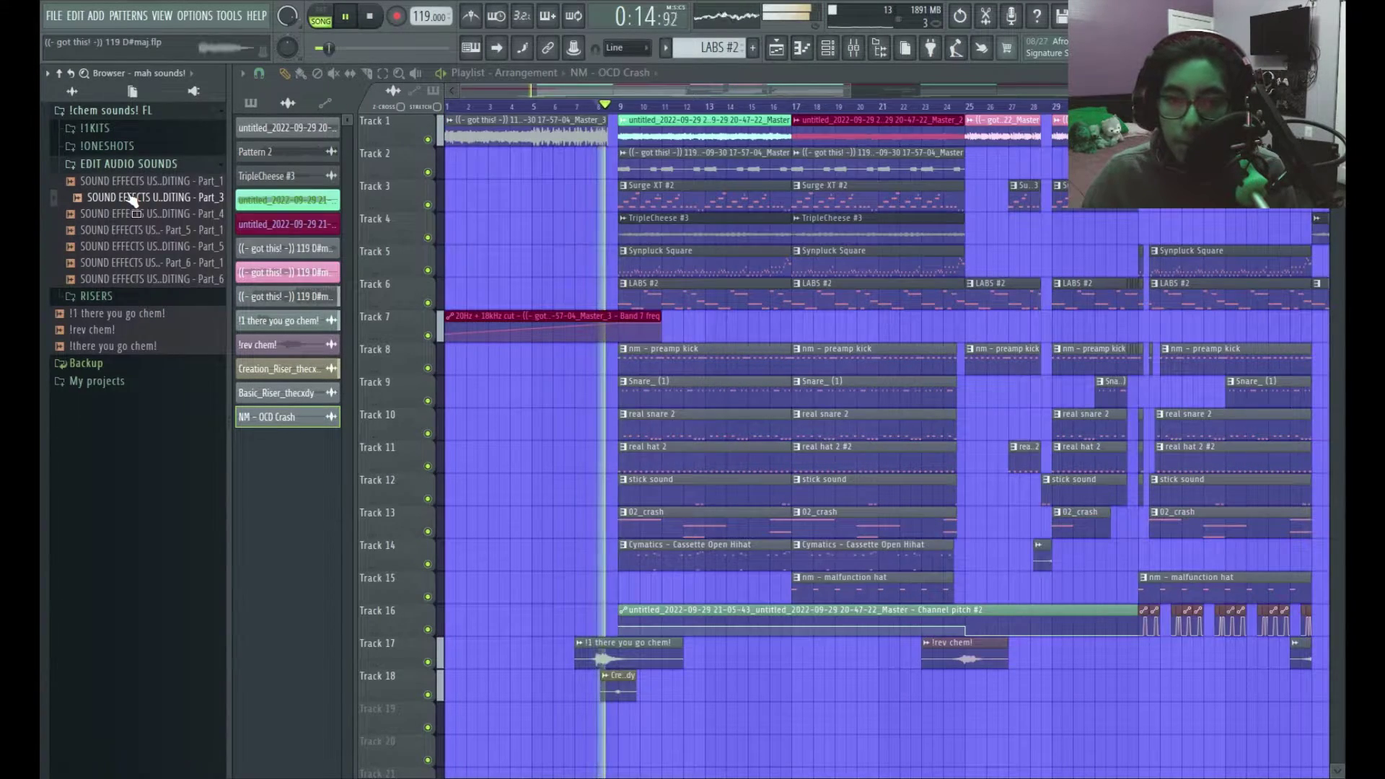
key("space")
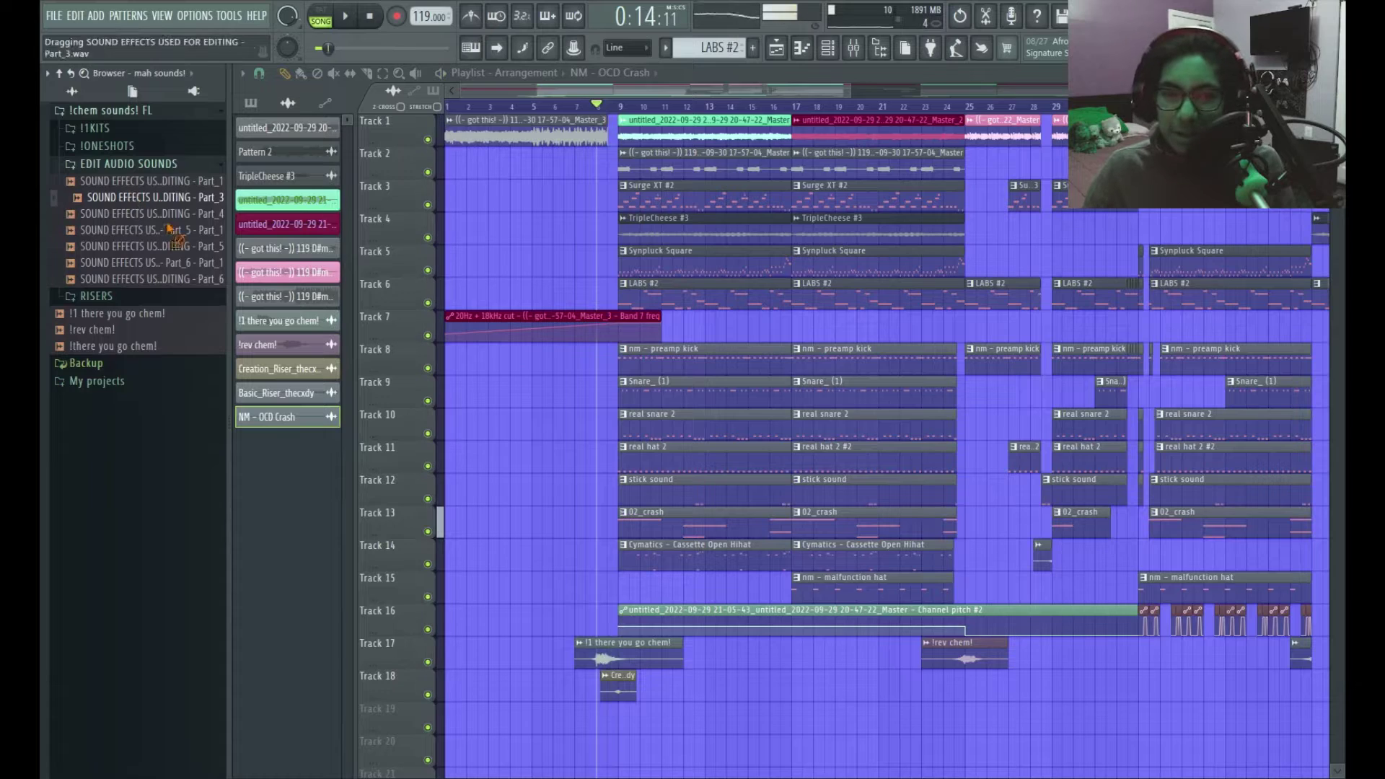
left_click_drag(563, 626, 598, 621)
key("space")
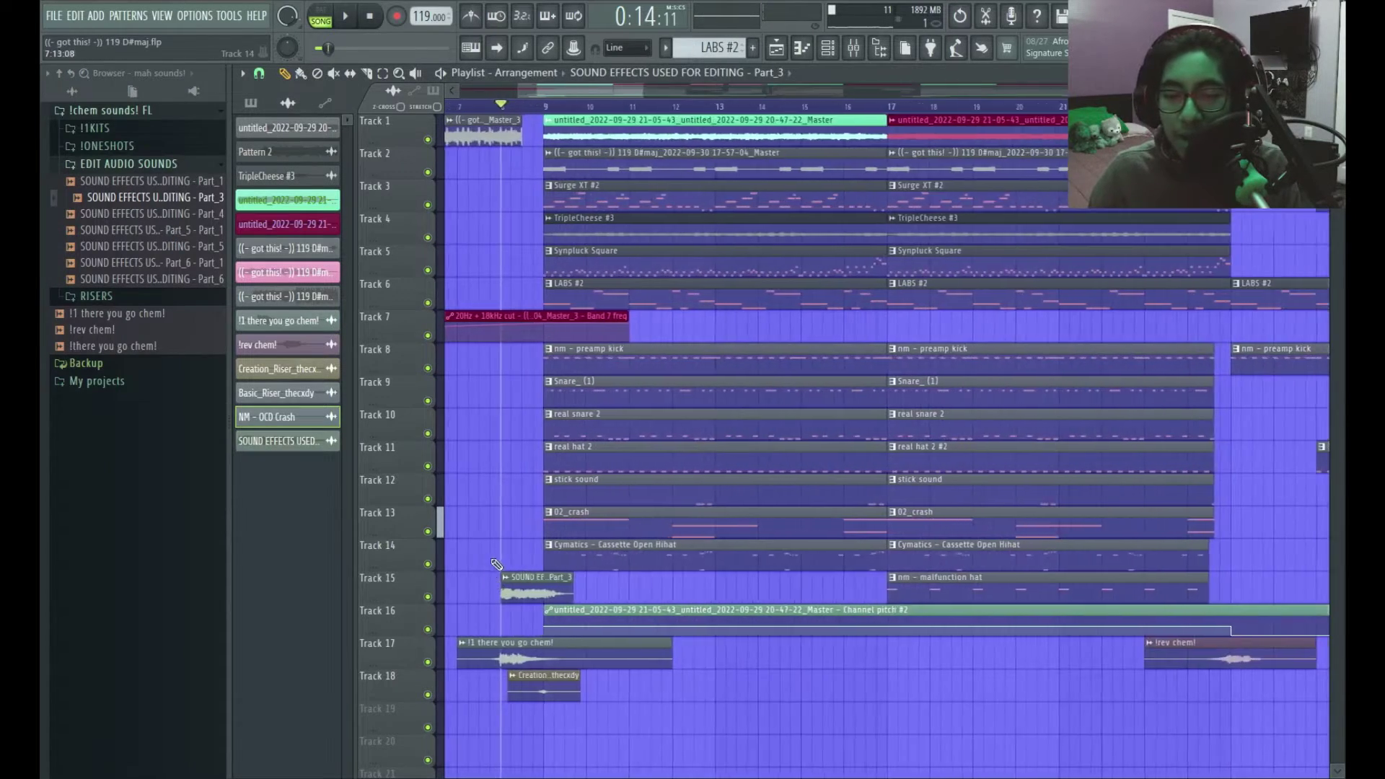
Adjust a band in the Part_3 sound effect channel's Fruity parametric EQ 2 and return to the playlist
key("F9")
mouse_move(482, 317)
left_mouse_down()
mouse_move(479, 261)
mouse_move(473, 313)
left_mouse_up()
key("Escape")
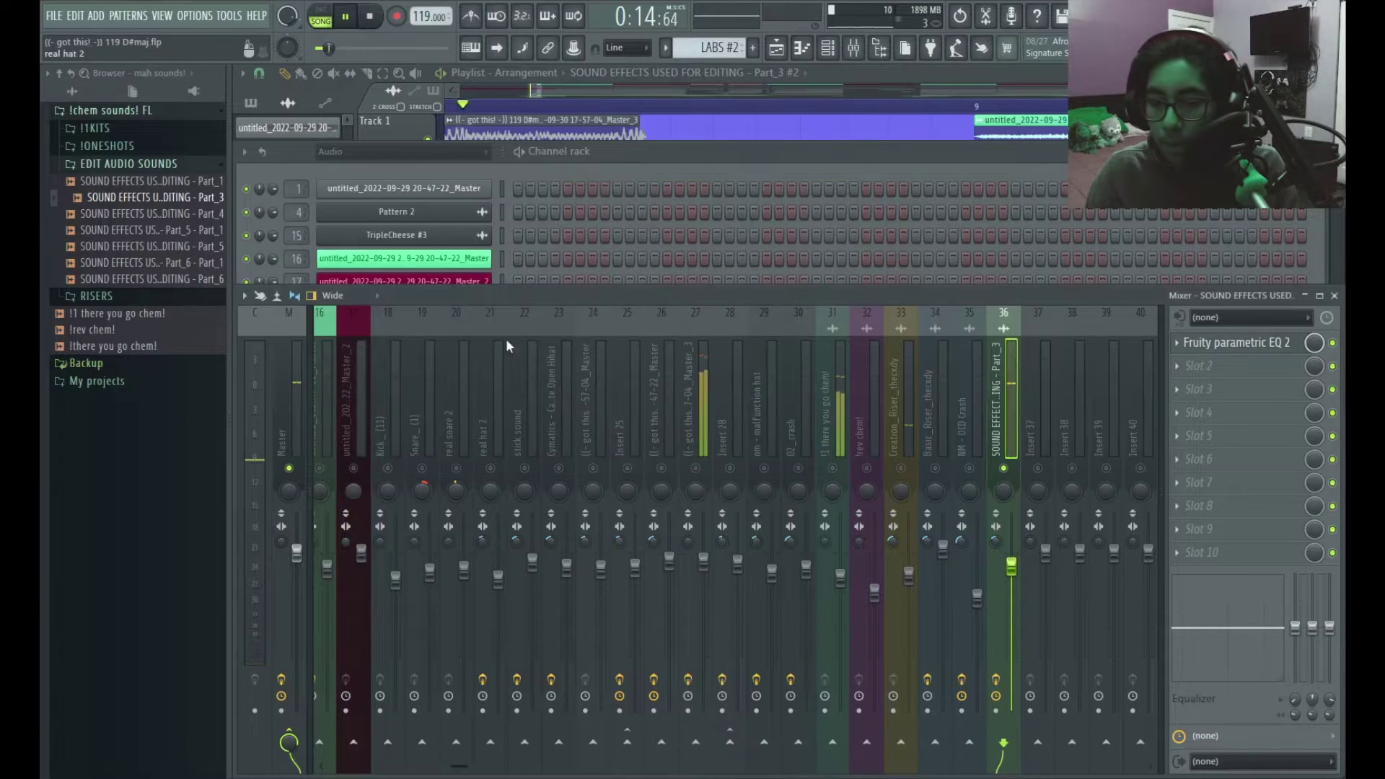
key("F5")
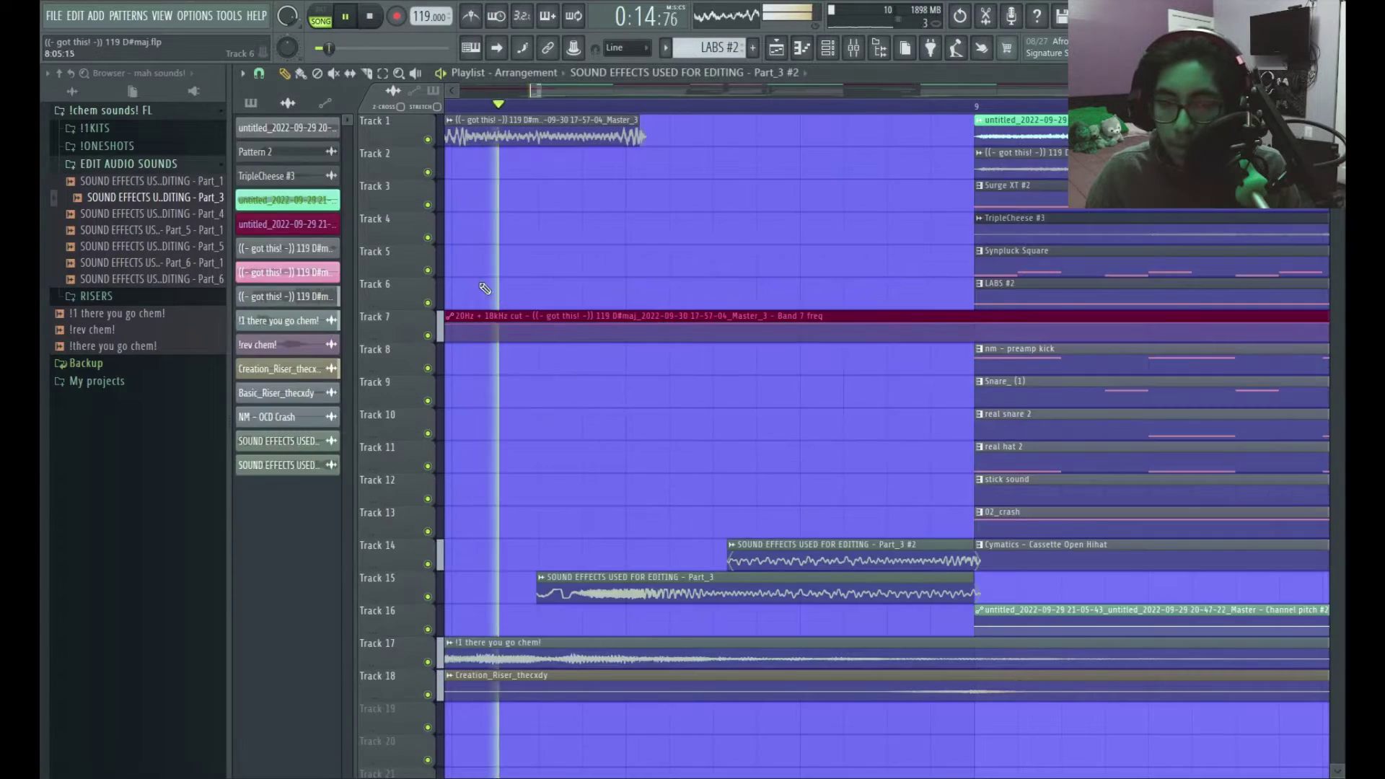